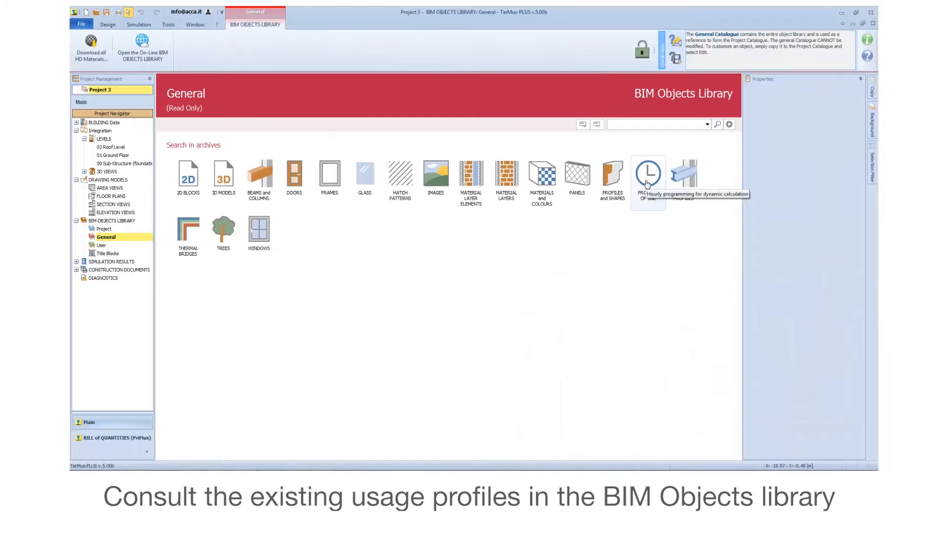
Browse the General library's profiles of use: the Generic, Temperatures, Systems start-up and DHW Requirements folders.
click(187, 140)
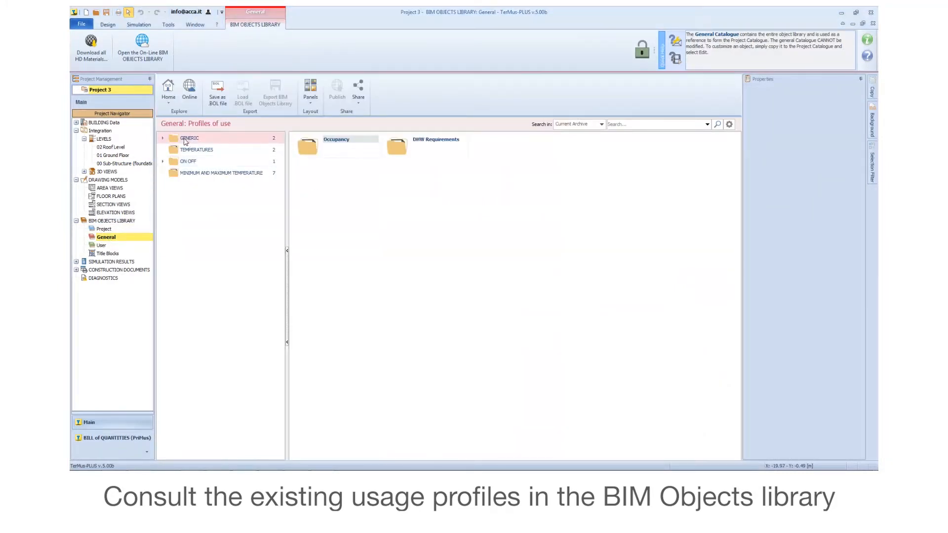
click(164, 139)
click(182, 174)
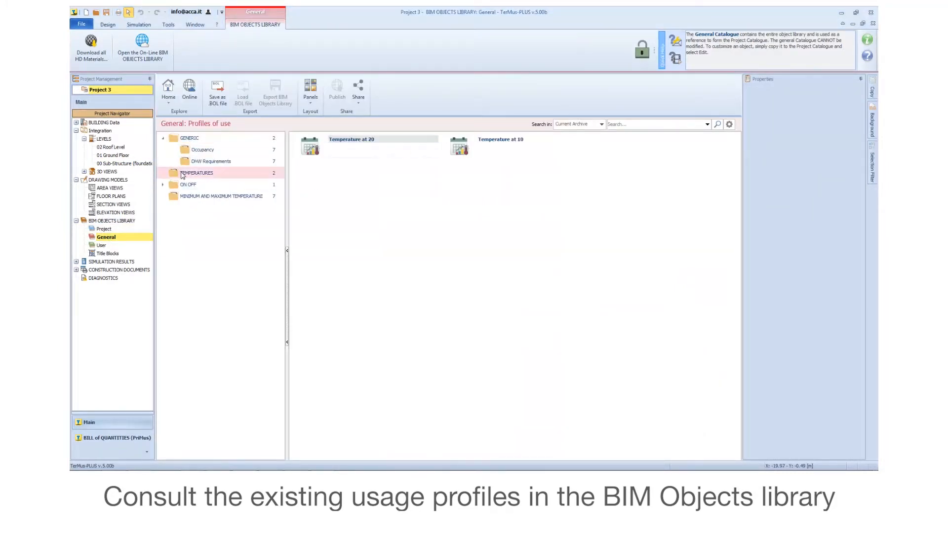
click(163, 185)
click(195, 198)
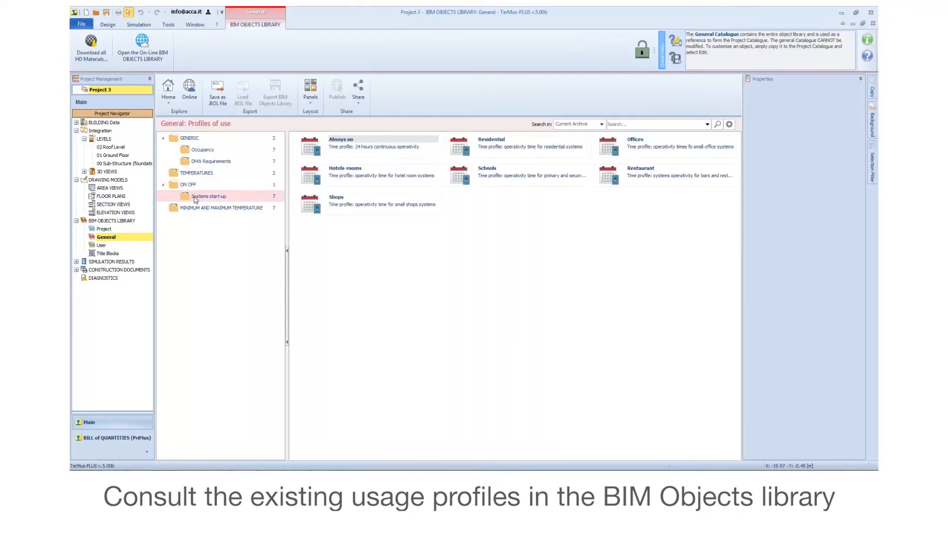
click(212, 164)
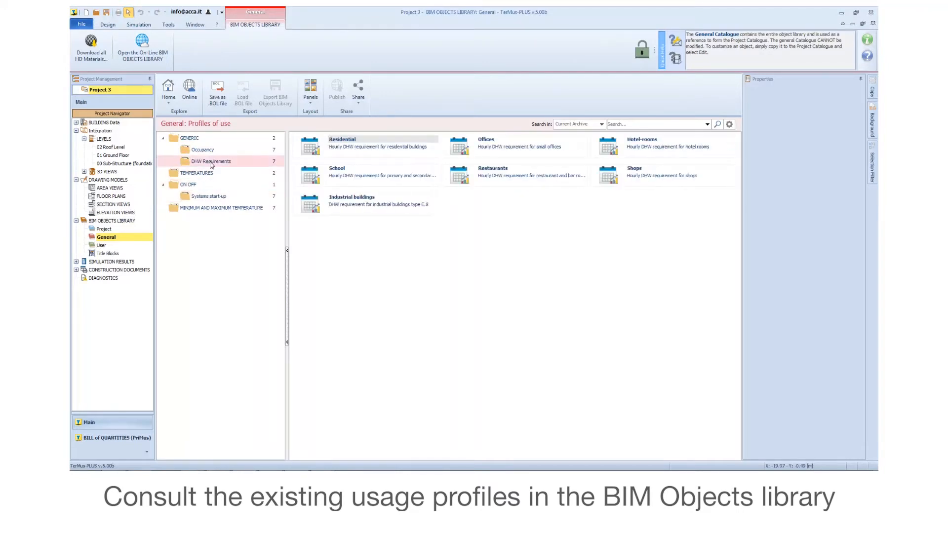
Open the Residential DHW requirement profile and inspect the period of its Standard WEEK.
double_click(349, 144)
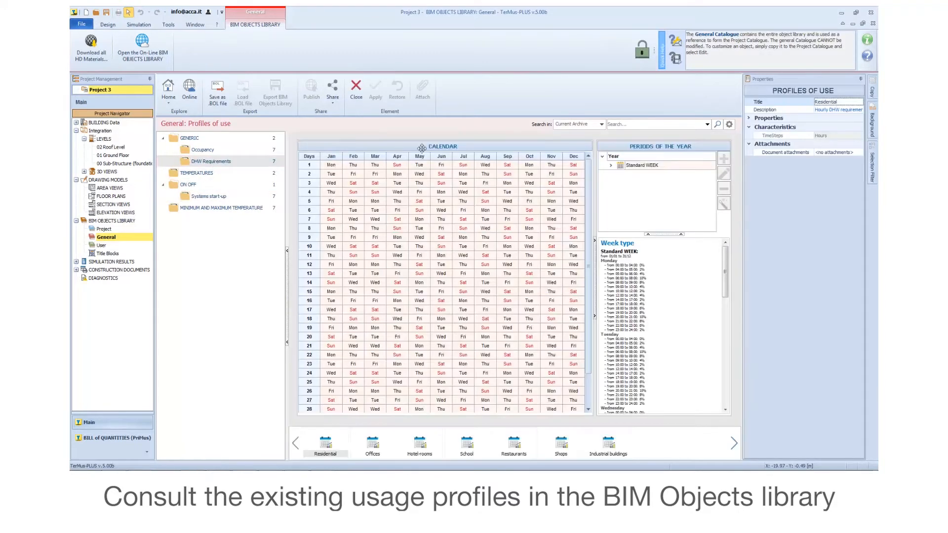
double_click(620, 167)
click(655, 177)
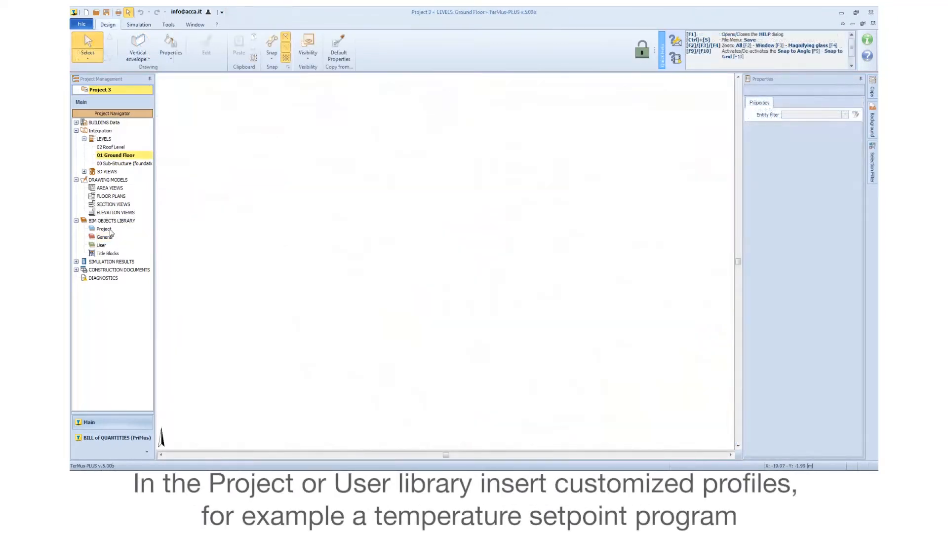
In the Project library's profiles of use, append a subfolder named "My Temperature" under TEMPERATURES.
click(105, 229)
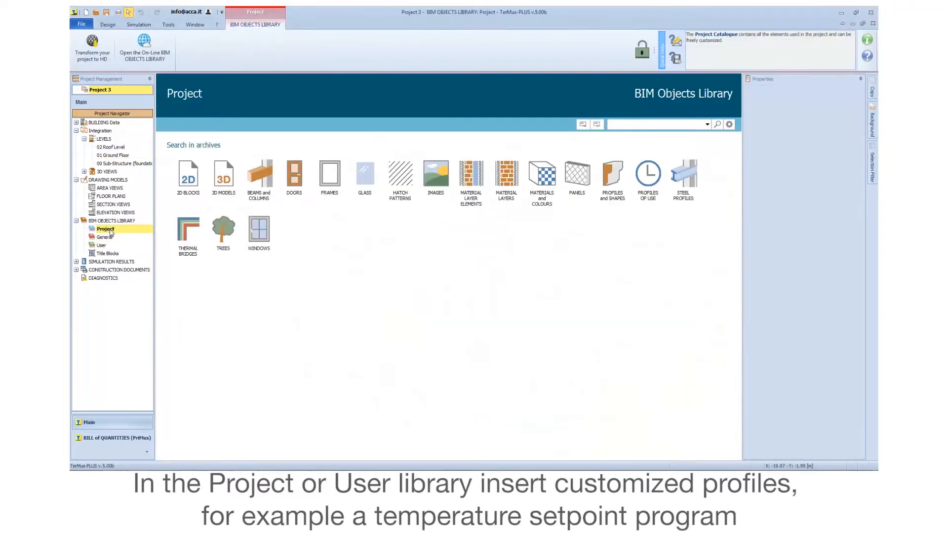
click(651, 182)
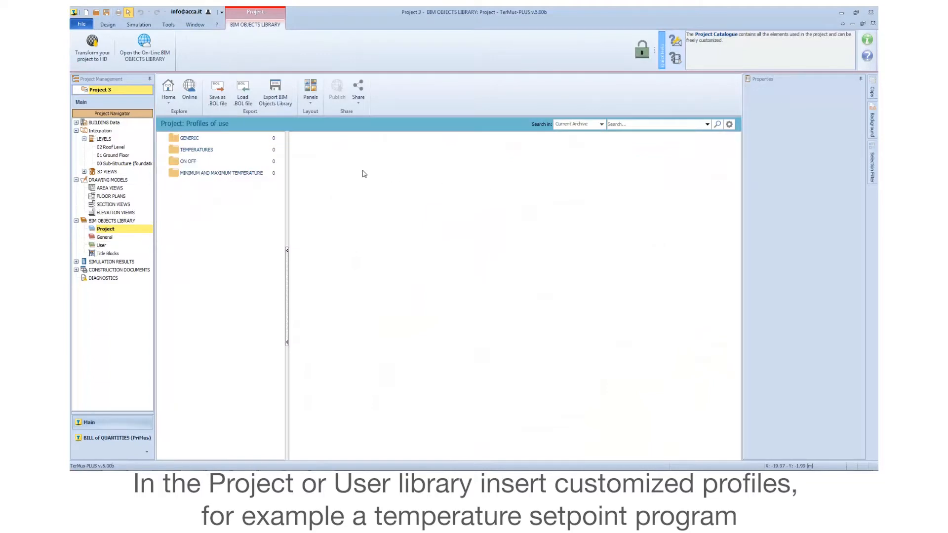
right_click(207, 154)
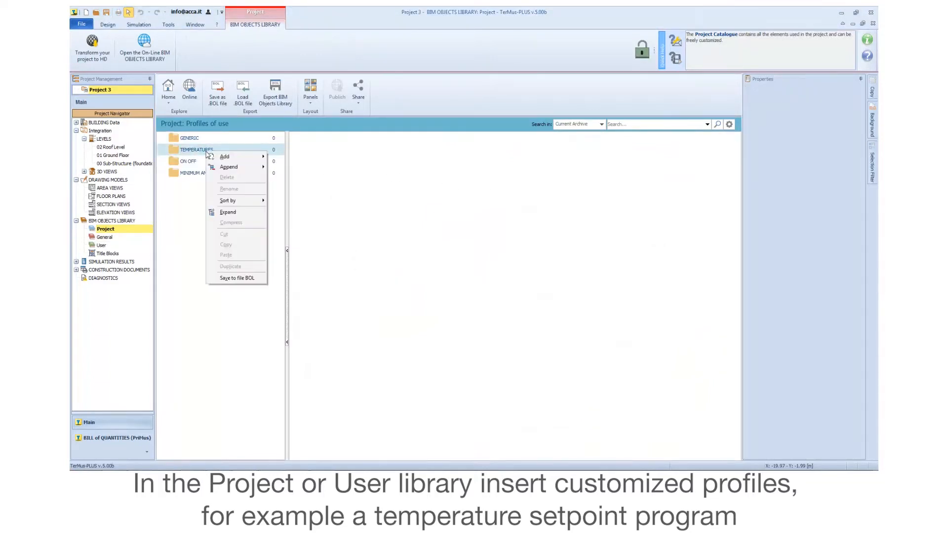
mouse_move(229, 171)
click(289, 174)
text(My Tempe)
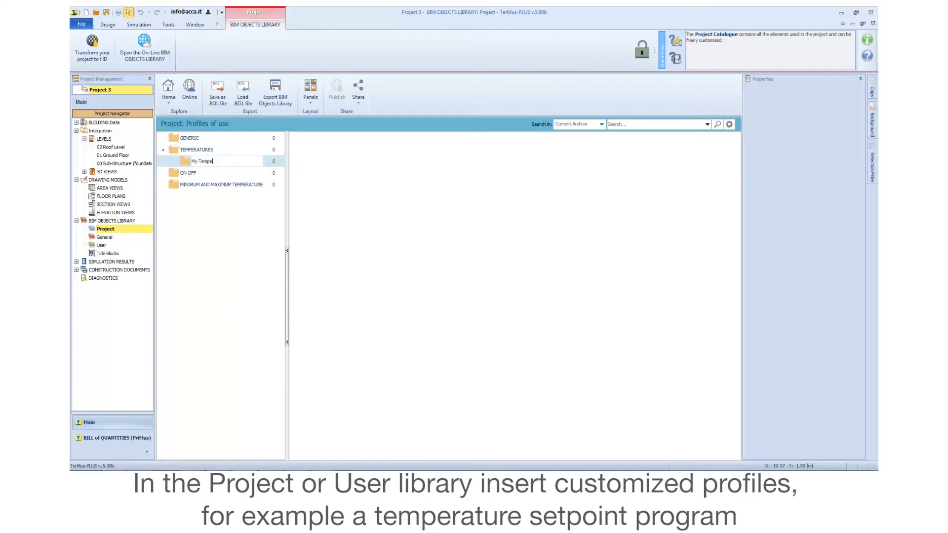
click(252, 248)
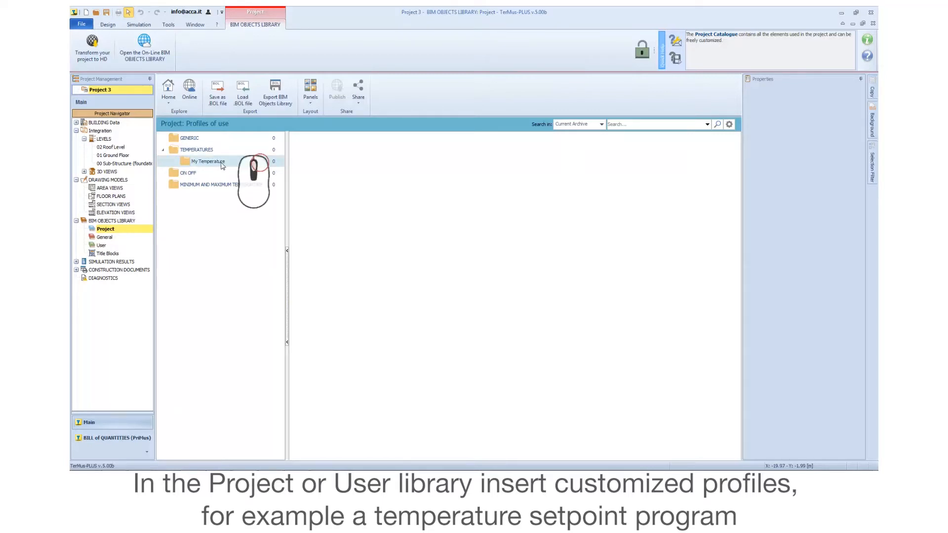
Add a new hourly profile to the My Temperature folder.
right_click(222, 164)
mouse_move(246, 180)
click(298, 188)
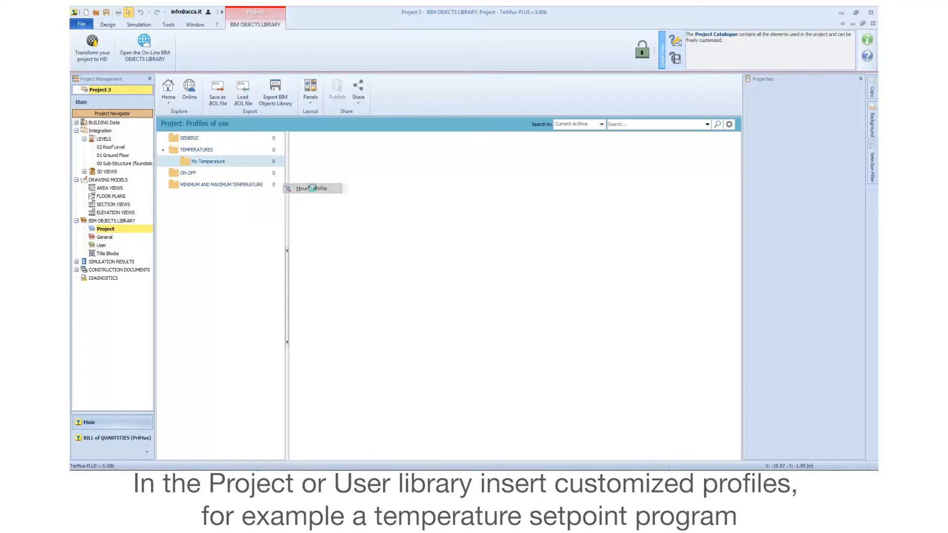
Edit the new profile's default week and change its description to "WEEK TYPE".
click(652, 168)
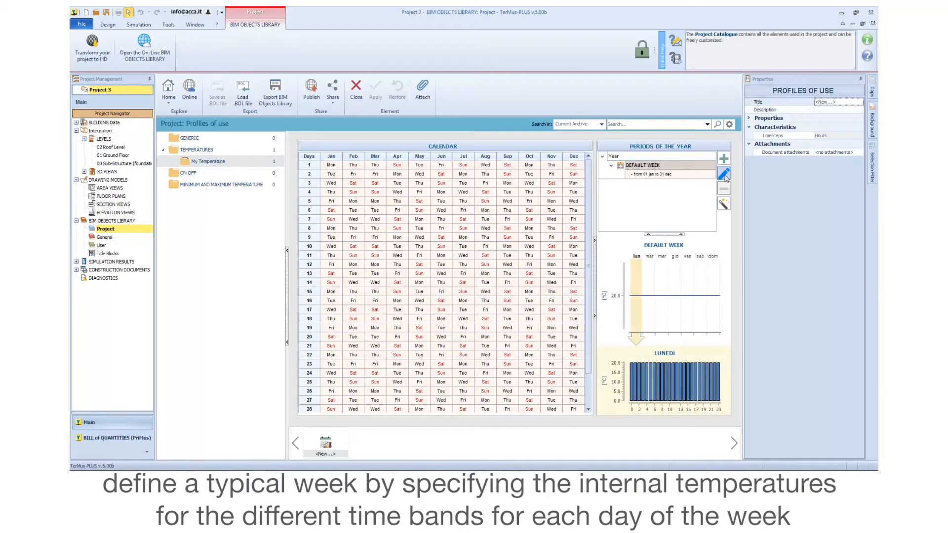
click(723, 173)
click(546, 215)
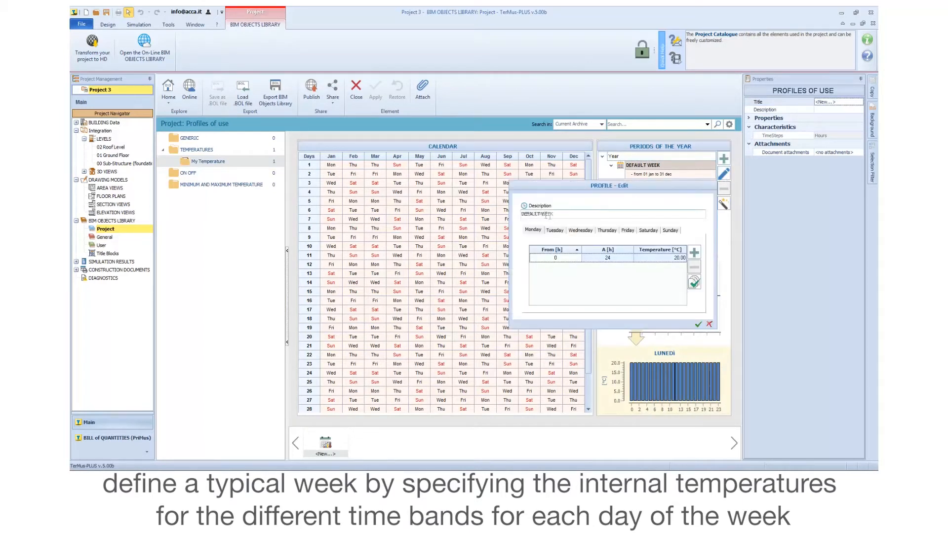
text(WEEK TYPE)
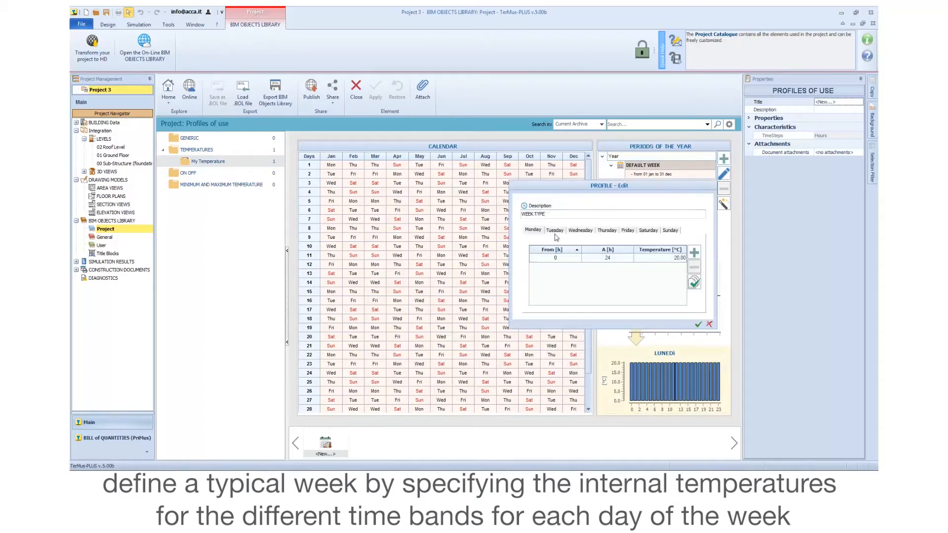
Set Monday's first time band to run from 0 to 7 h at 18 °C.
click(535, 232)
click(557, 230)
click(573, 232)
click(534, 231)
click(618, 257)
click(629, 258)
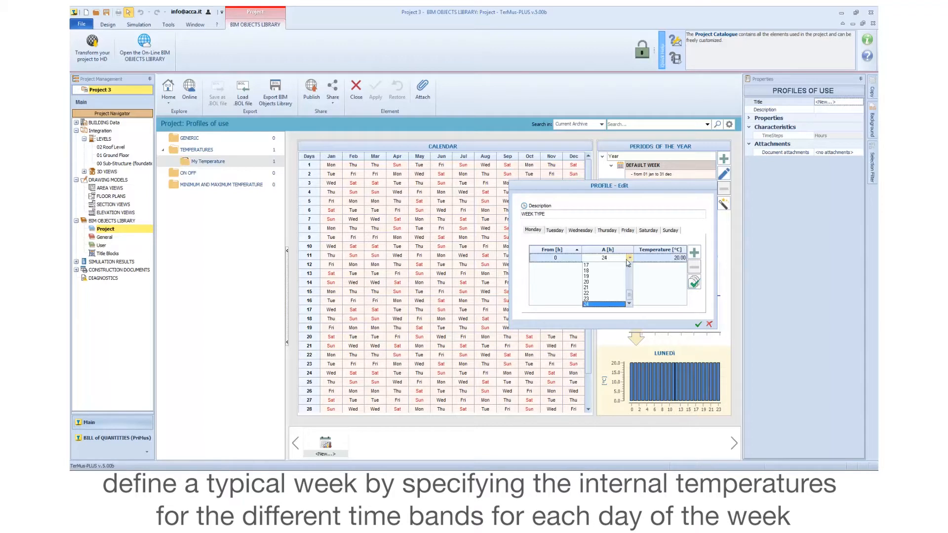
click(607, 299)
click(673, 257)
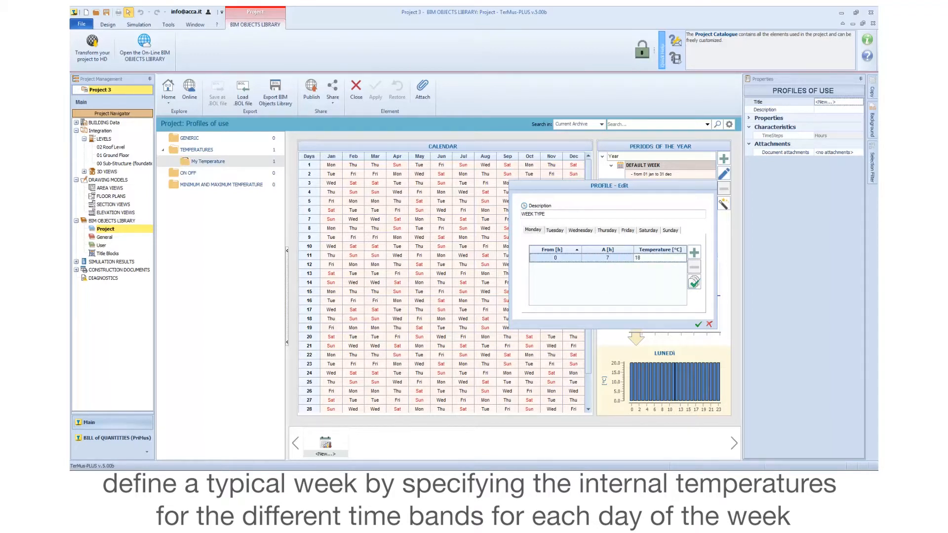
Add Monday time bands for 7–13 h at 22 °C, 13–20 h at 20 °C and 20–24 h at 19 °C.
click(695, 254)
click(626, 269)
click(630, 267)
scroll(603, 296, down, 2)
click(601, 315)
click(669, 267)
text(2)
text(2)
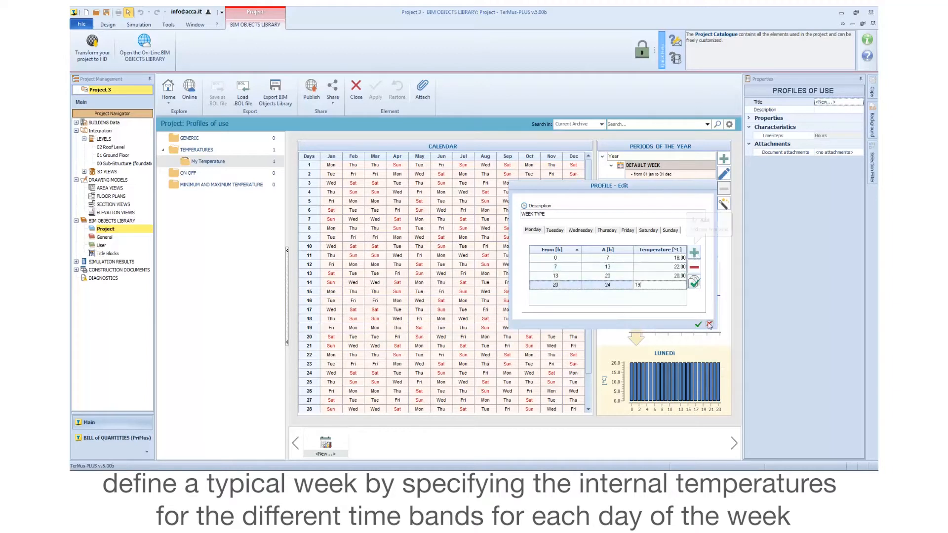
text(19)
click(663, 298)
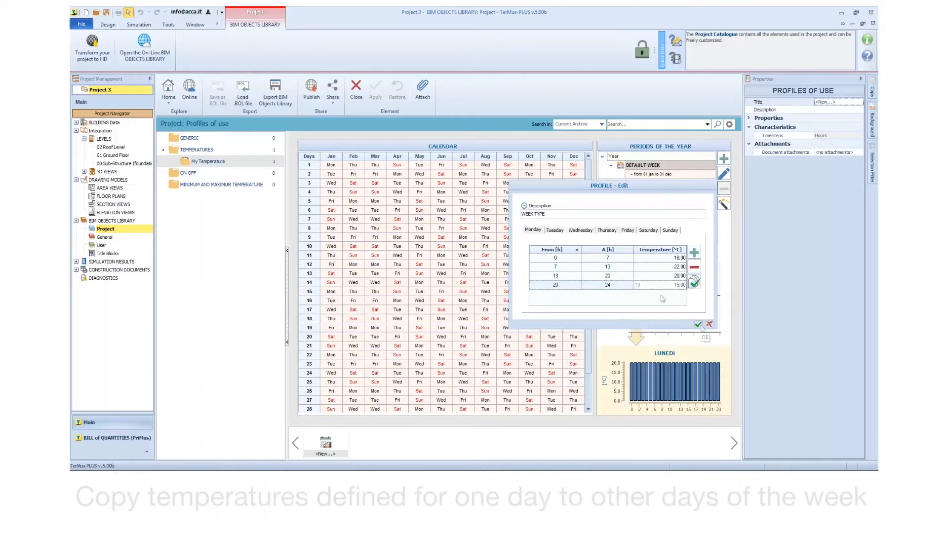
Apply Monday's time bands to all the other days of the week, check them and accept the WEEK TYPE profile.
click(557, 231)
click(583, 232)
click(606, 232)
click(538, 233)
click(694, 284)
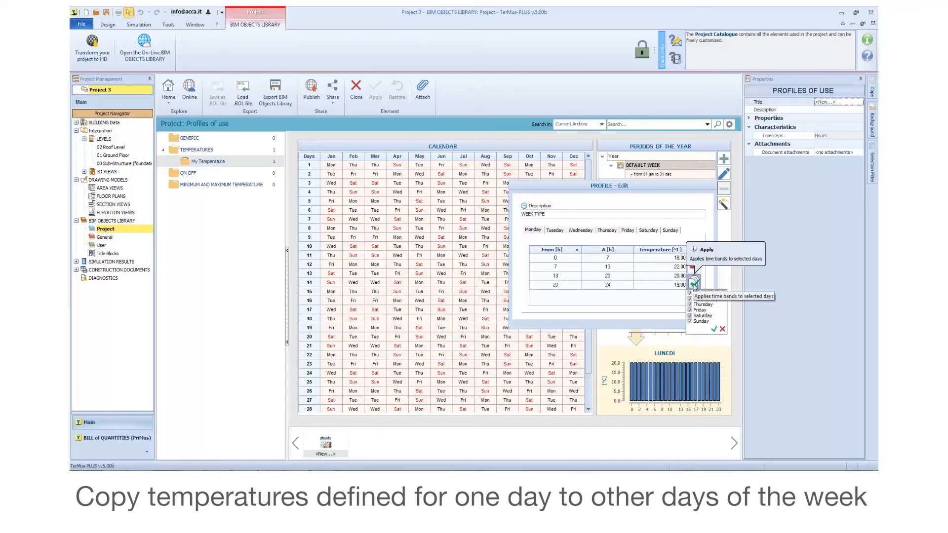
click(714, 329)
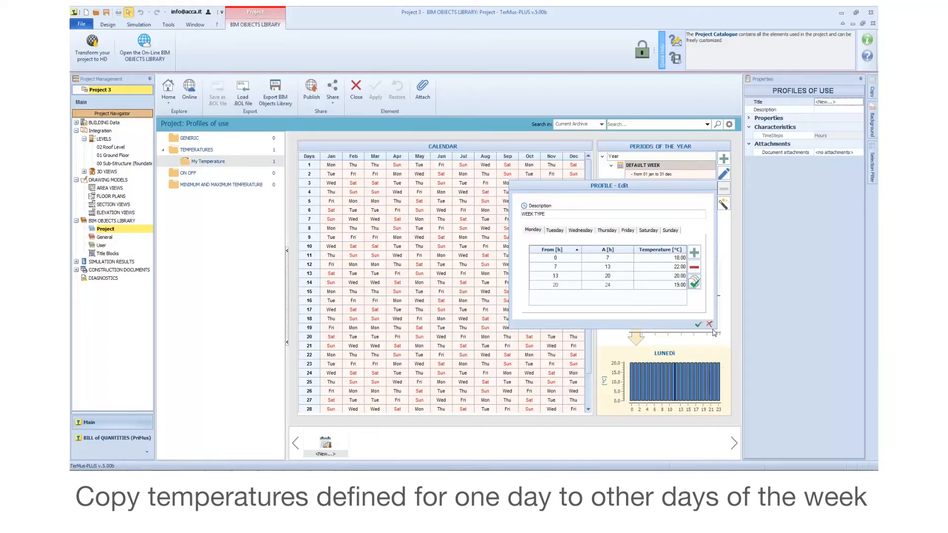
click(556, 232)
click(581, 232)
click(606, 232)
click(698, 326)
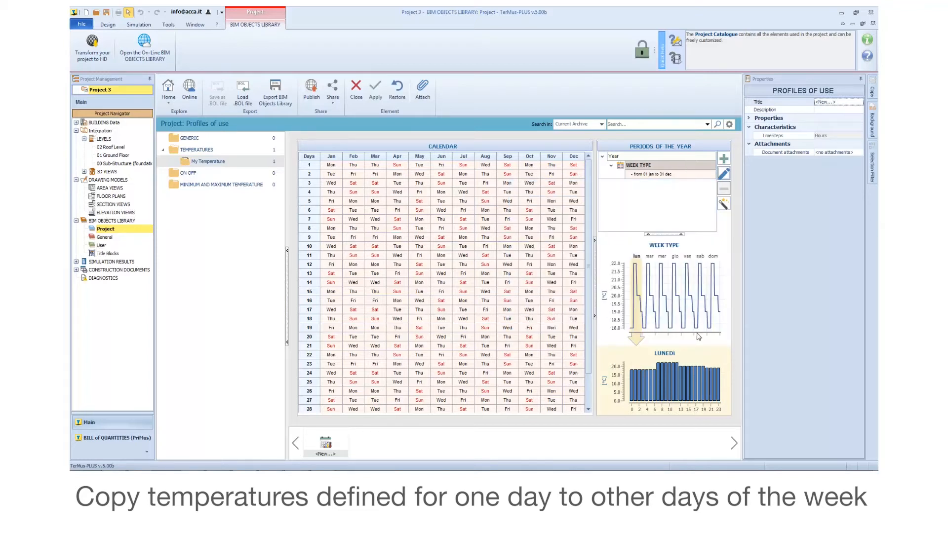
Add an extra typical week to the year with the description "Holiday week".
click(724, 159)
click(748, 170)
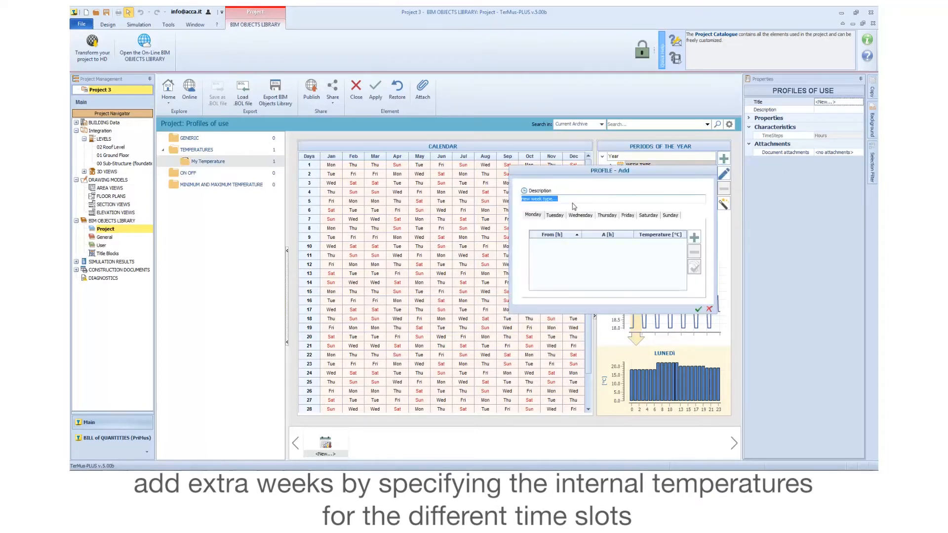
text(Holiday week)
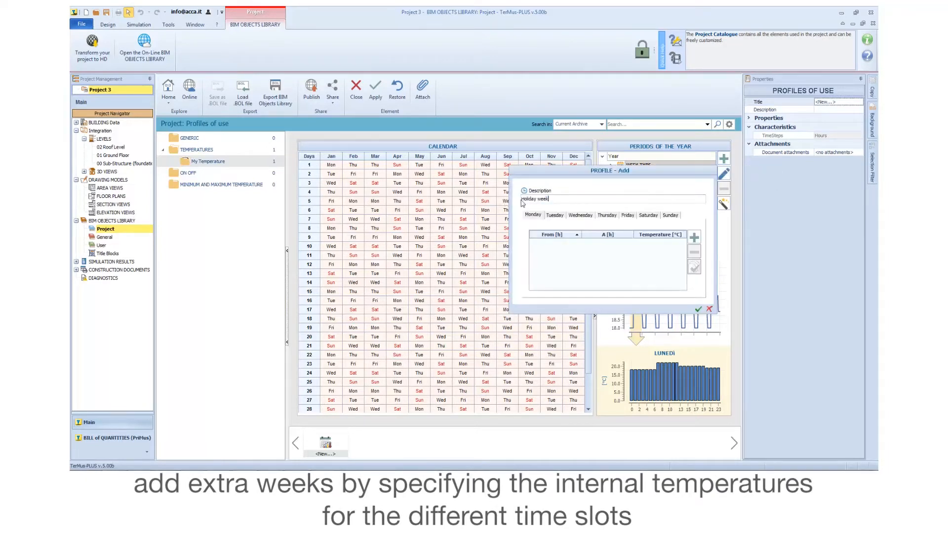
Give the Holiday week's Monday a single time band from 0 to 24 h at 18 °C.
click(694, 237)
click(630, 243)
click(630, 243)
drag(630, 258, 630, 291)
click(623, 290)
click(667, 243)
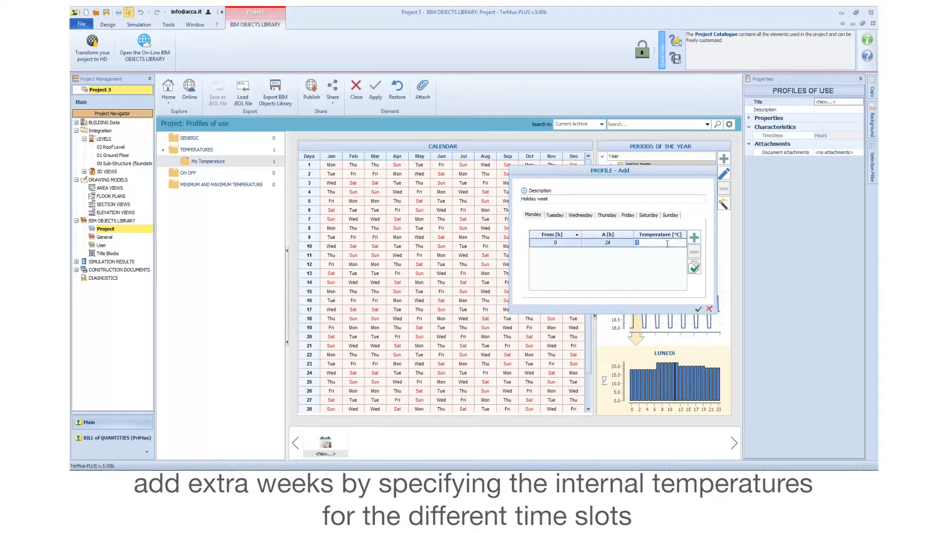
Copy the Holiday week's Monday time band to the other days and accept the new week.
click(694, 267)
click(579, 218)
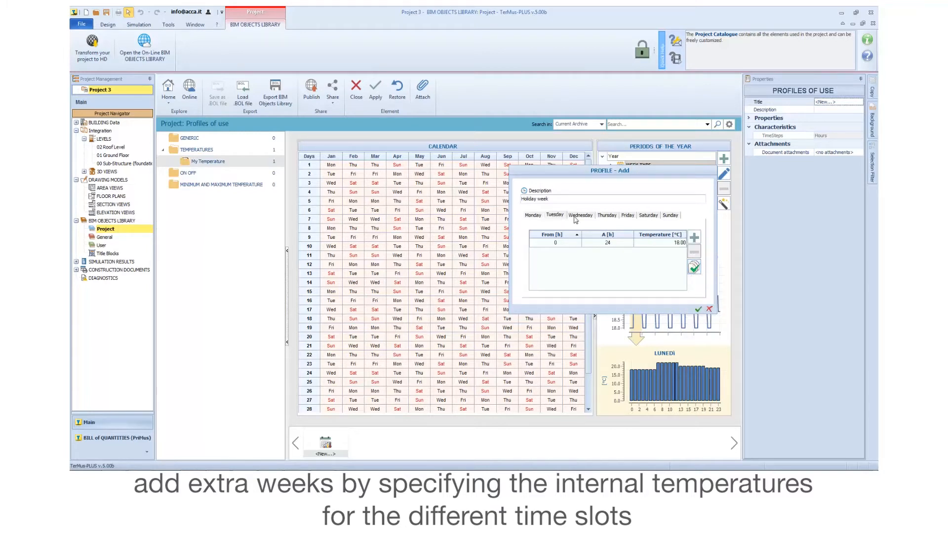
click(699, 310)
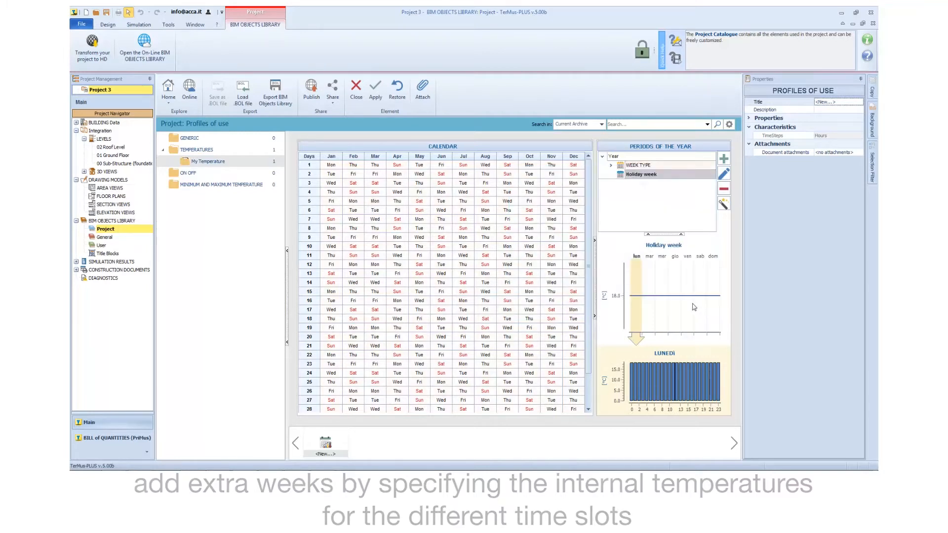
Assign the Holiday week on the calendar to 1–7 January and 17–30 December.
click(724, 203)
click(768, 226)
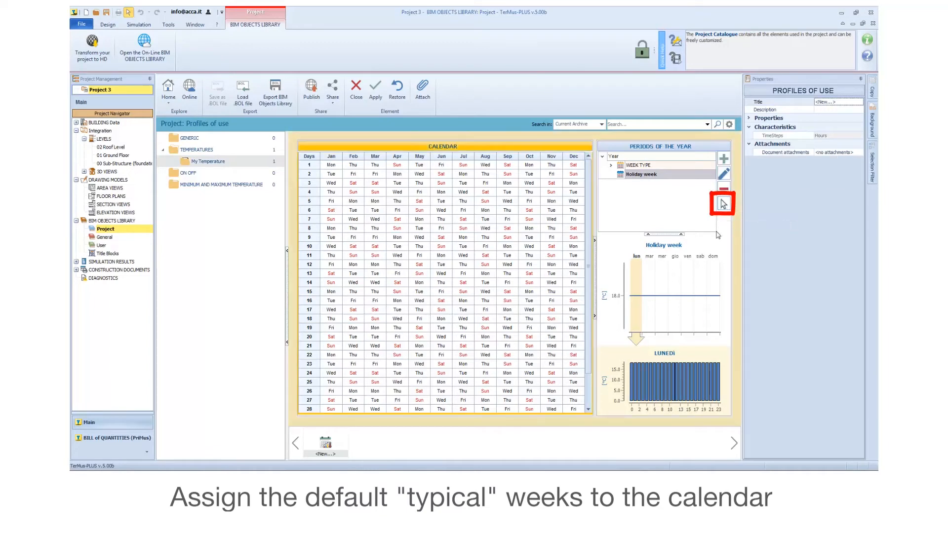
click(331, 177)
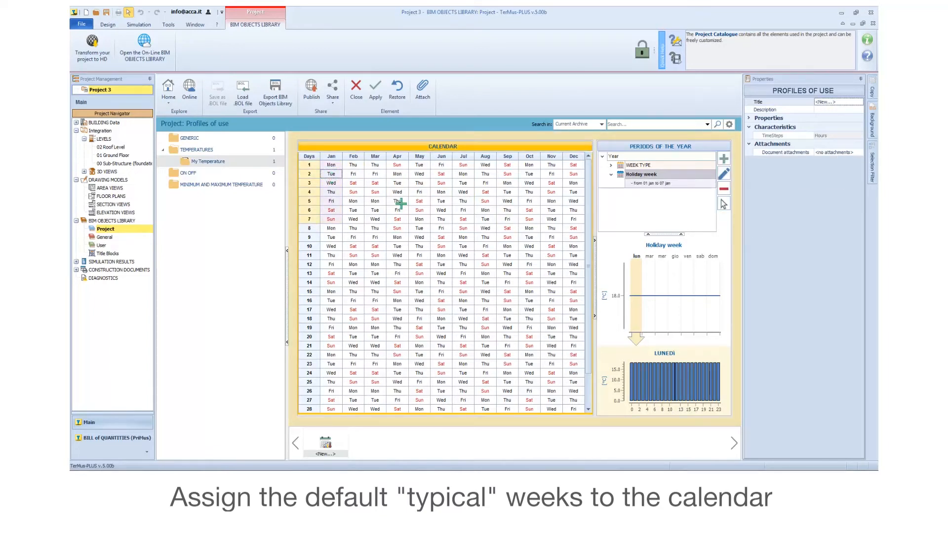
scroll(590, 296, down, 2)
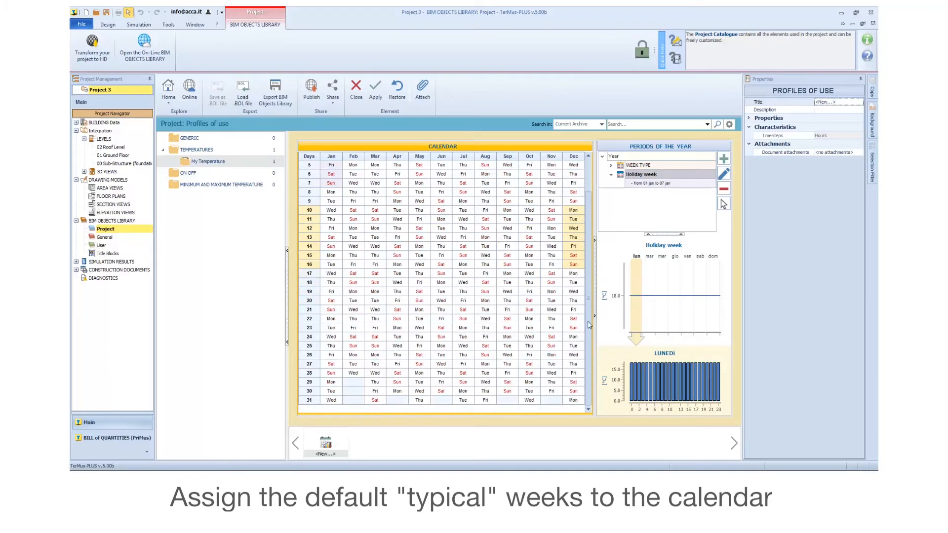
click(573, 298)
click(573, 353)
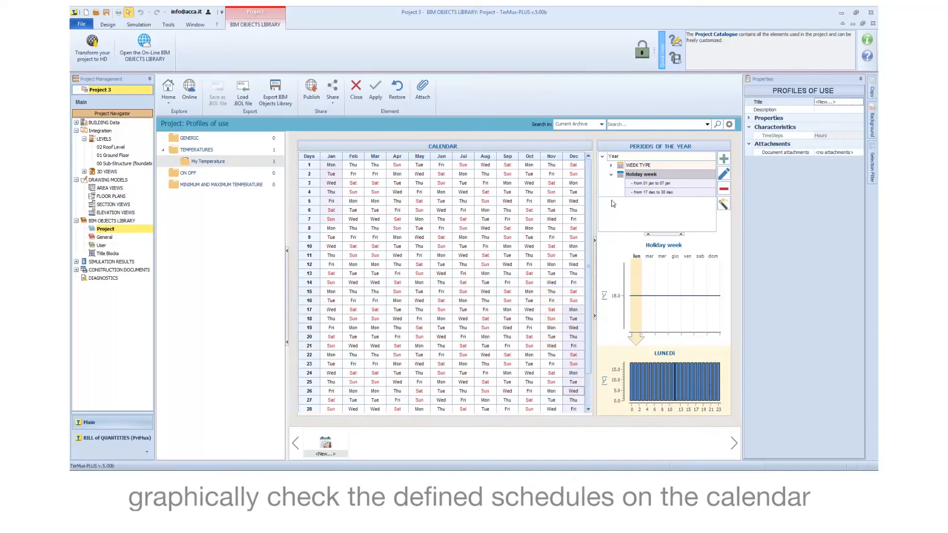
Review the WEEK TYPE and Holiday week graphs, the year's schedule summary and the assigned periods across the calendar.
click(612, 174)
click(650, 166)
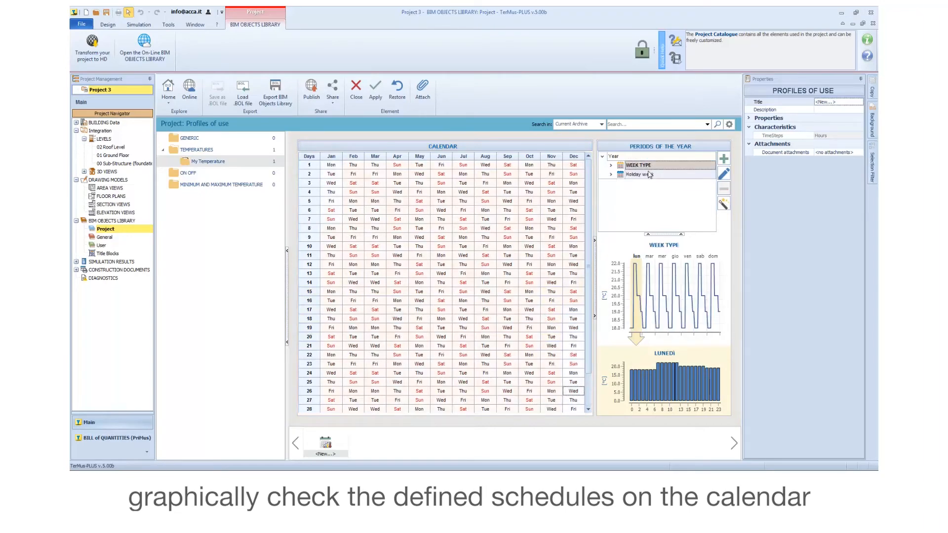
click(650, 176)
scroll(578, 278, down, 2)
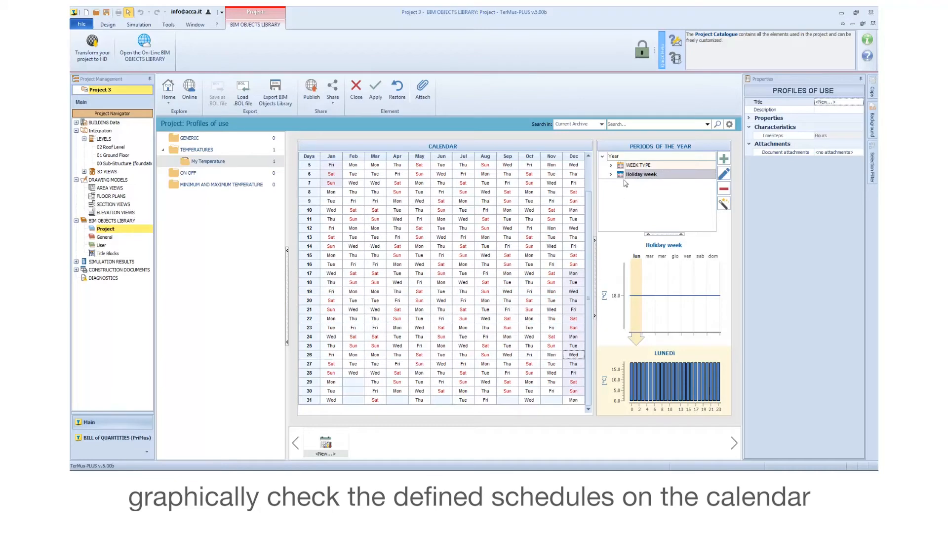
click(622, 158)
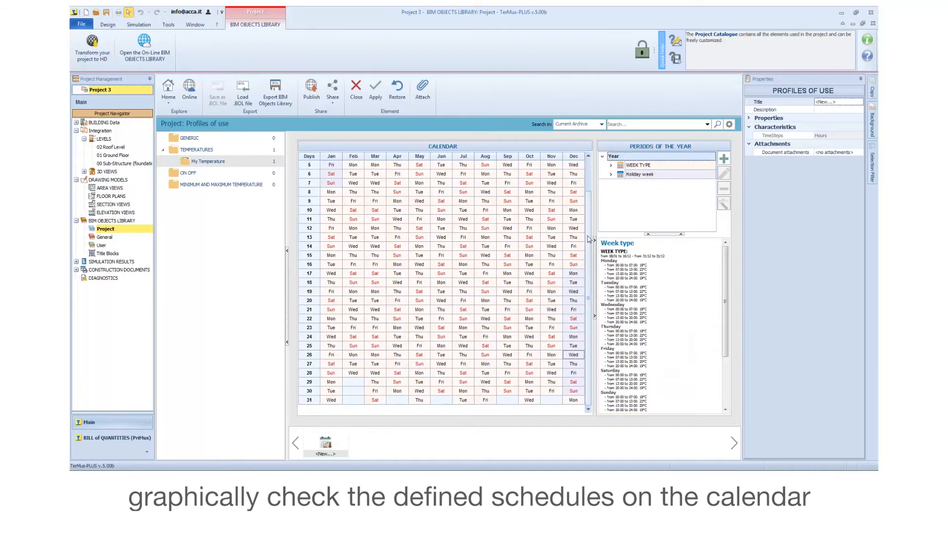
scroll(588, 247, up, 2)
scroll(573, 335, down, 2)
scroll(580, 359, up, 2)
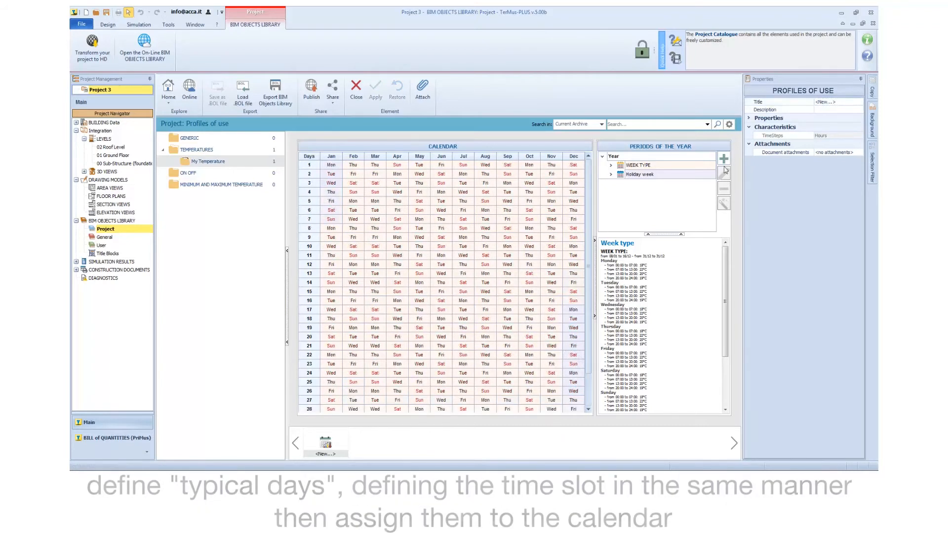
Add a typical-day profile described as Day type to the periods of the year.
click(724, 159)
click(747, 181)
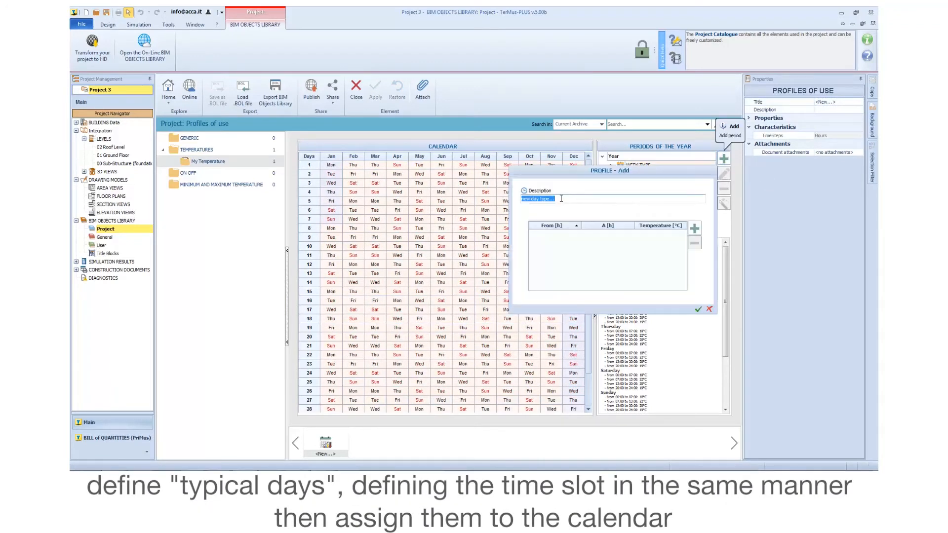
text(Day type)
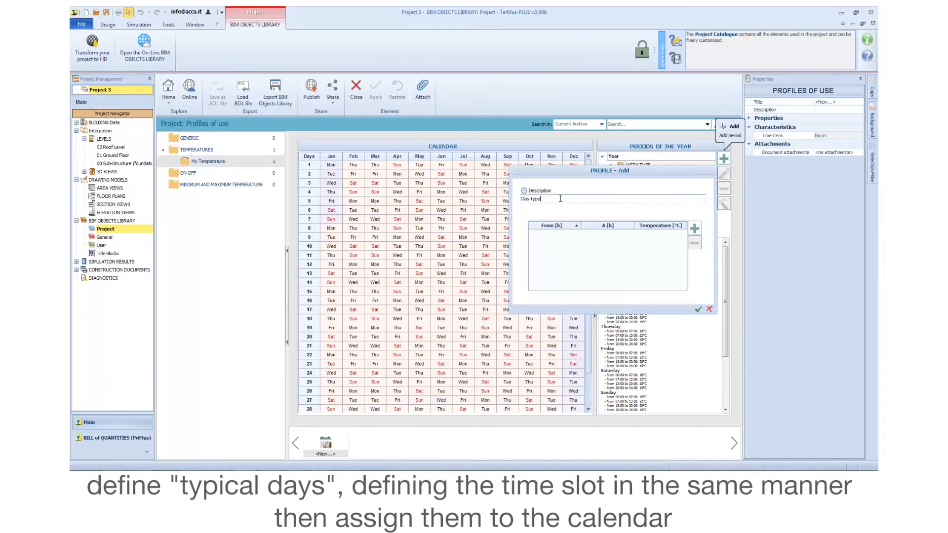
Give Day type the time bands 0–8 h at 20 °C, 8–13 h at 22 °C and 13–24 h at 20 °C, and accept it.
click(694, 228)
click(632, 234)
click(632, 234)
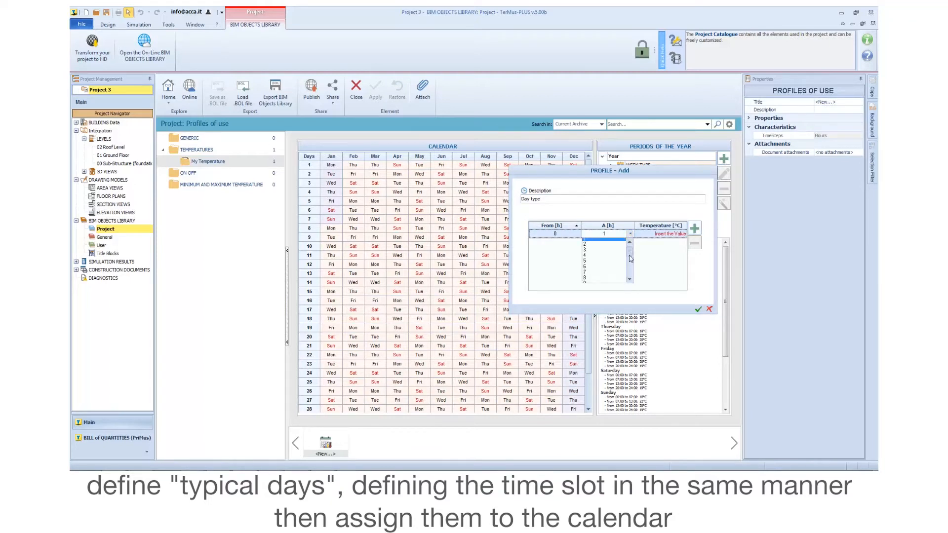
click(620, 258)
click(673, 233)
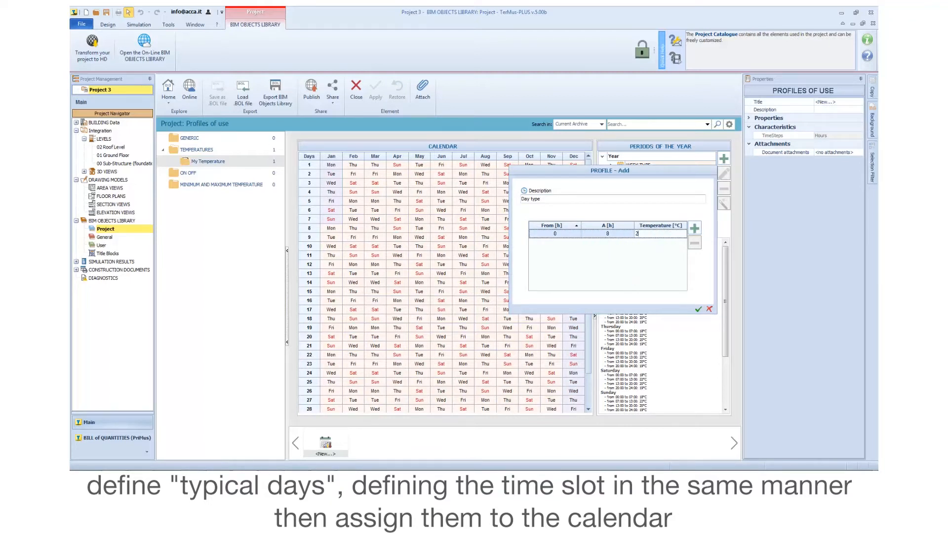
text(20)
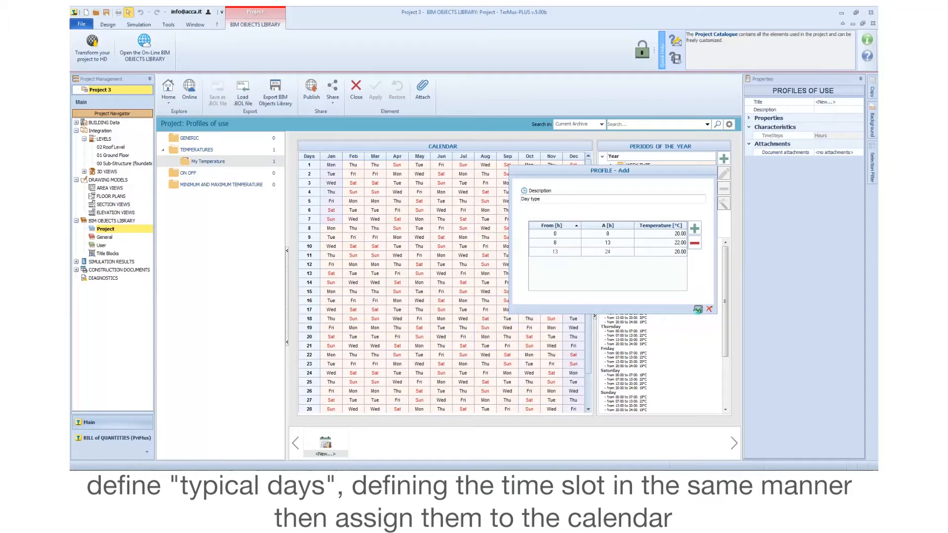
click(698, 310)
Assign Day type on the calendar to 7 and 17 January, 23 March, 11 April, 17 August and 8 October.
click(724, 203)
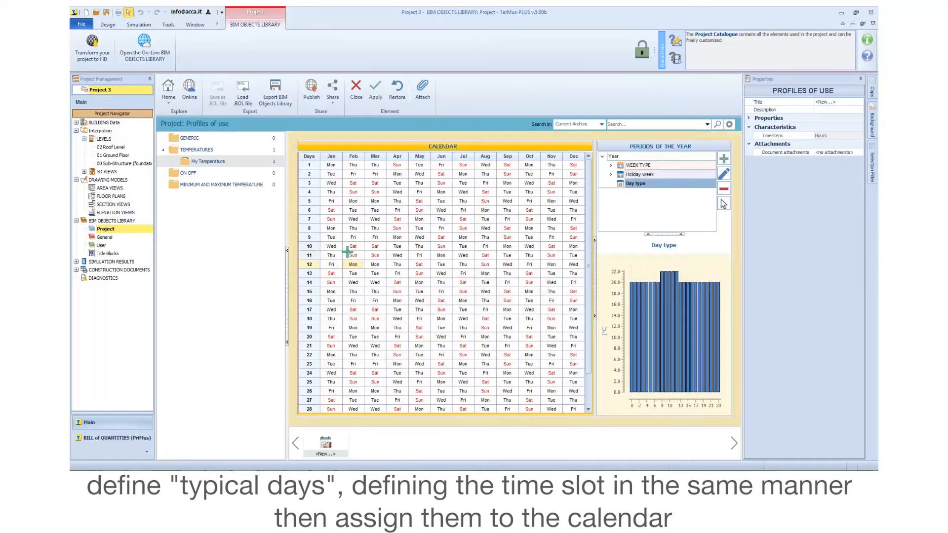
click(332, 219)
click(331, 310)
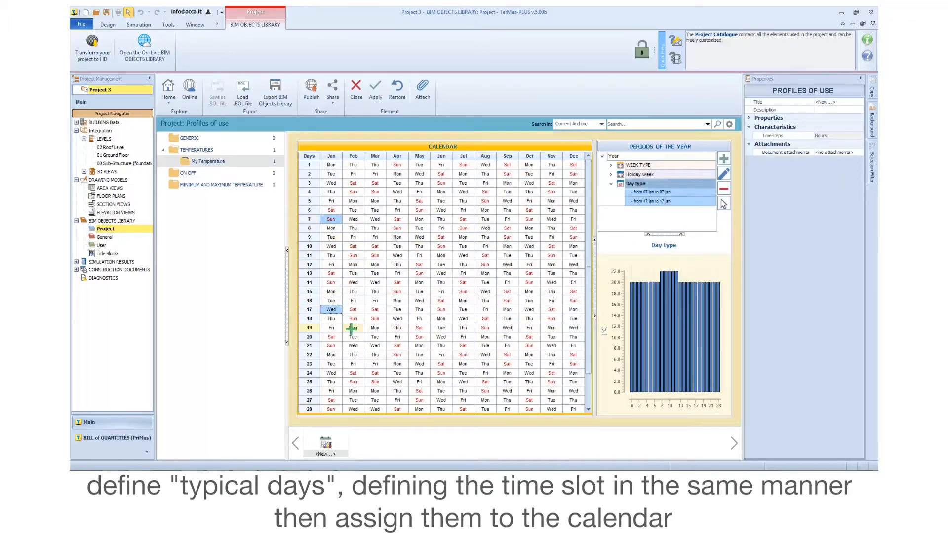
click(376, 364)
click(485, 310)
click(397, 256)
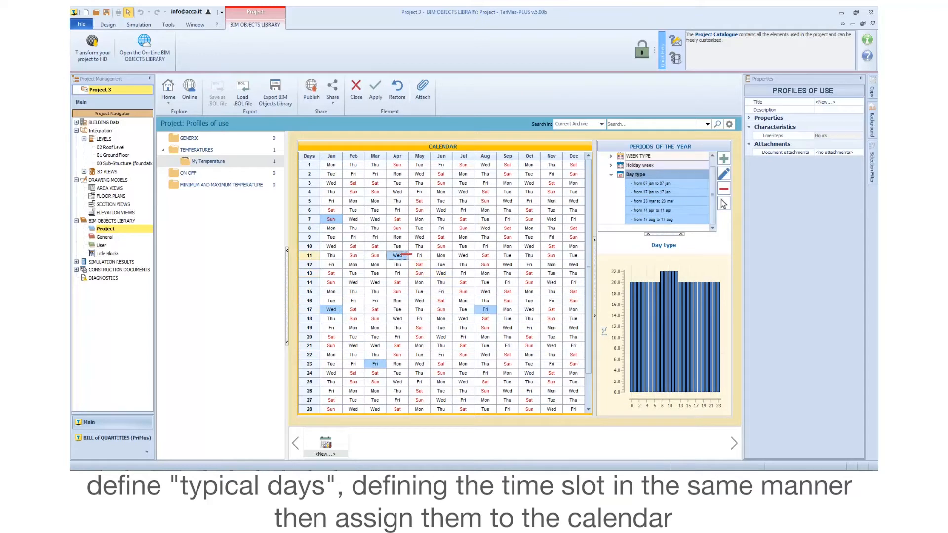
click(529, 228)
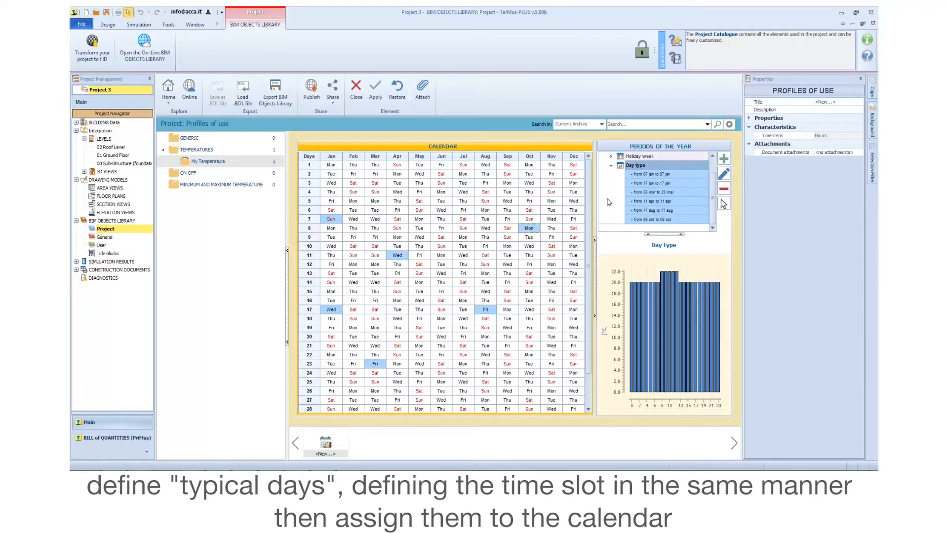
Review the year's schedule summary and the Holiday week and Day type profiles.
click(612, 167)
click(626, 157)
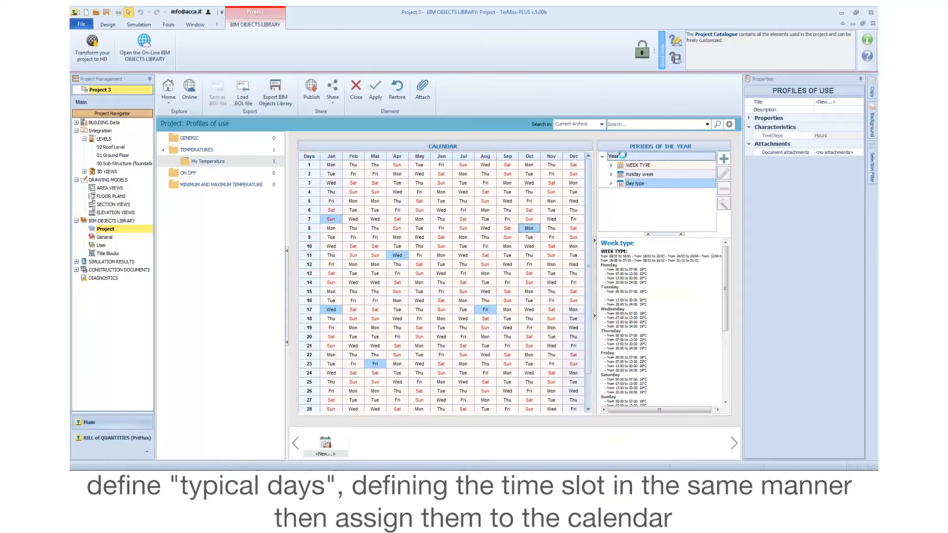
click(640, 177)
click(637, 184)
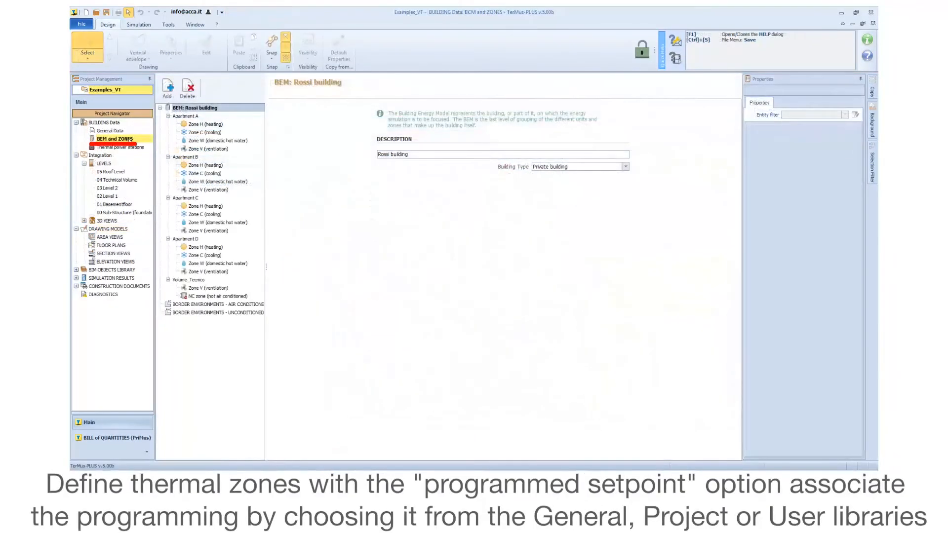
Switch Apartment A's Zone H (heating) from a constant setpoint to a programmed setpoint.
click(192, 117)
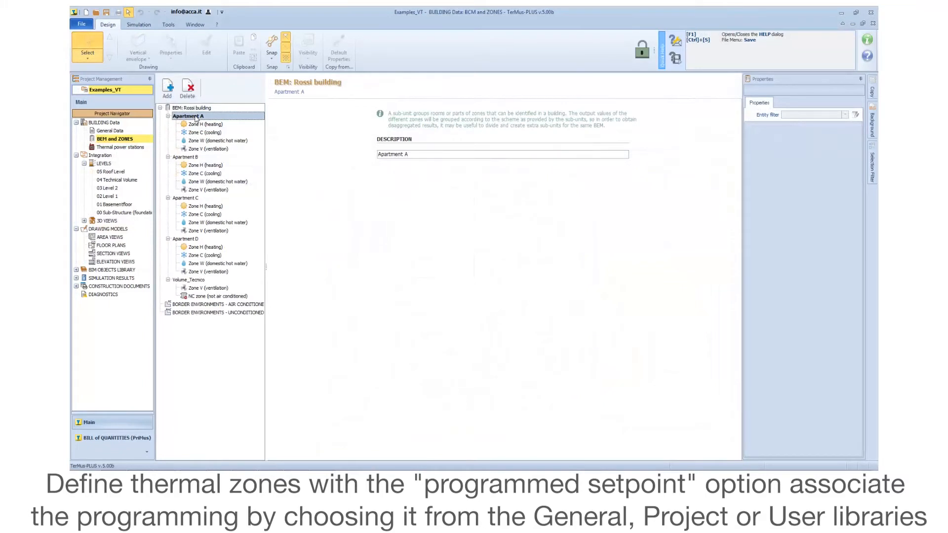
click(220, 126)
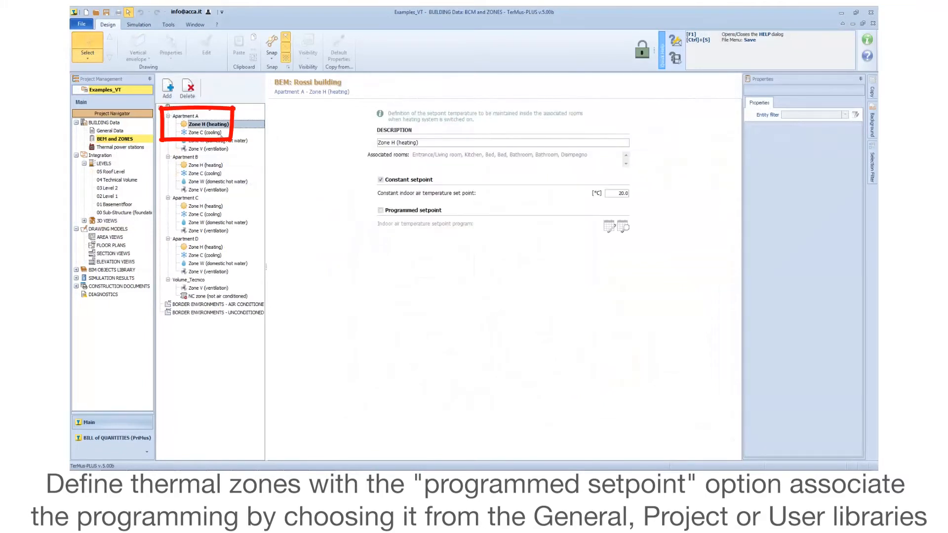
click(220, 133)
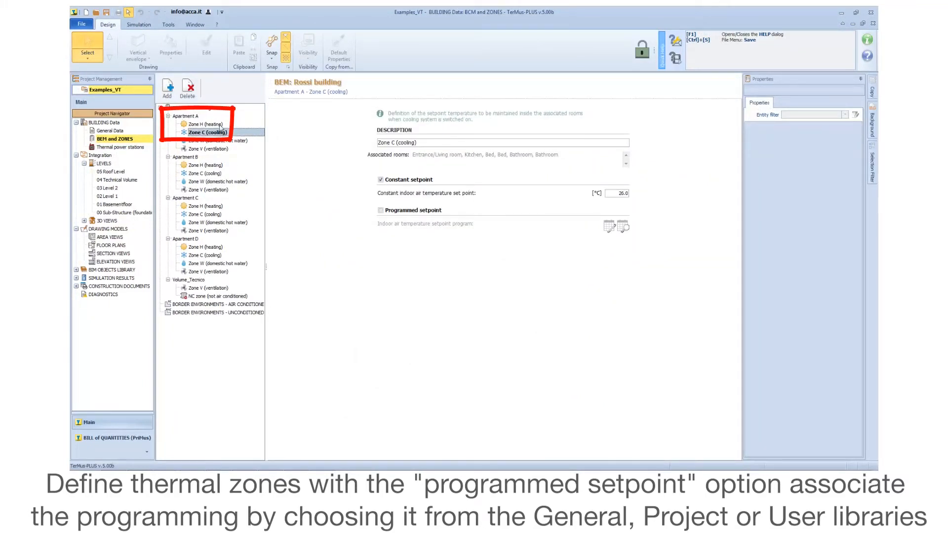
click(221, 125)
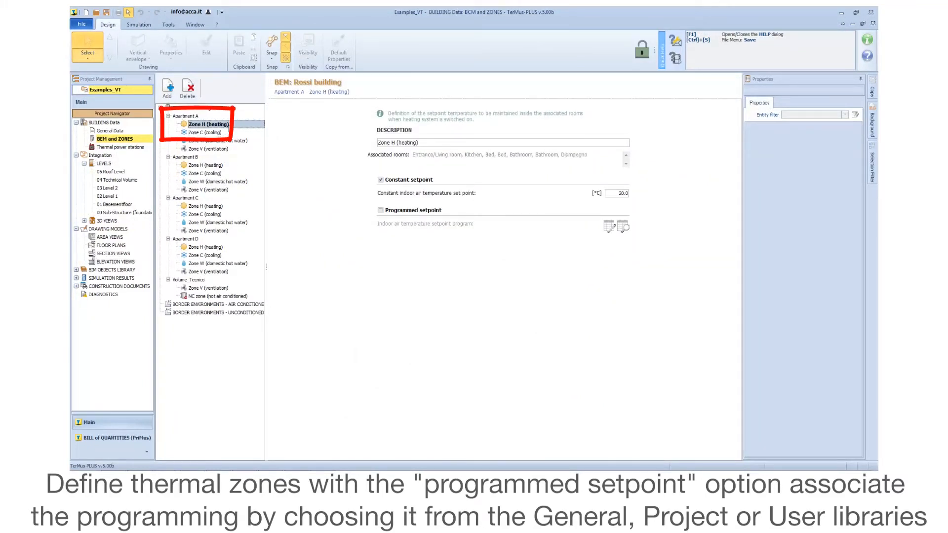
click(382, 180)
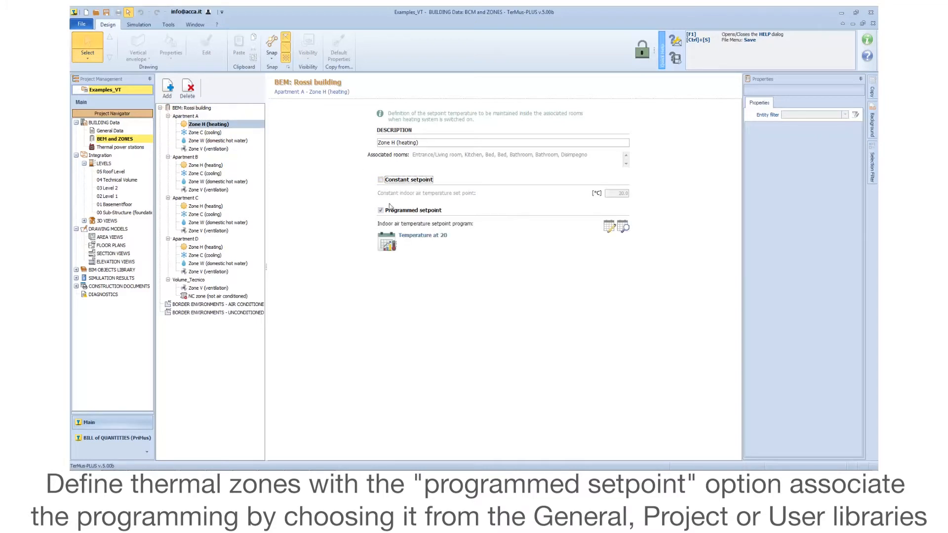
Browse the General BIM Objects Library for Zone H's indoor air temperature setpoint program.
click(623, 227)
click(868, 23)
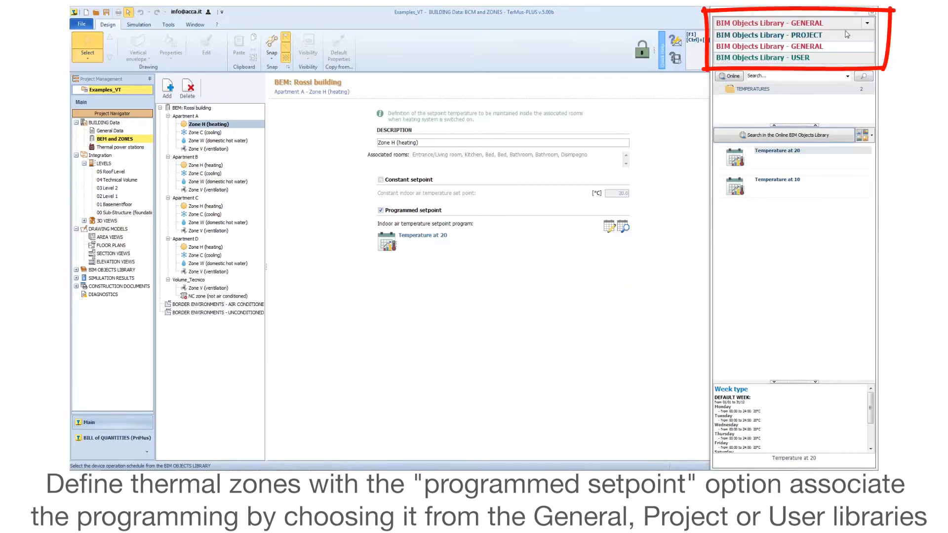
click(816, 47)
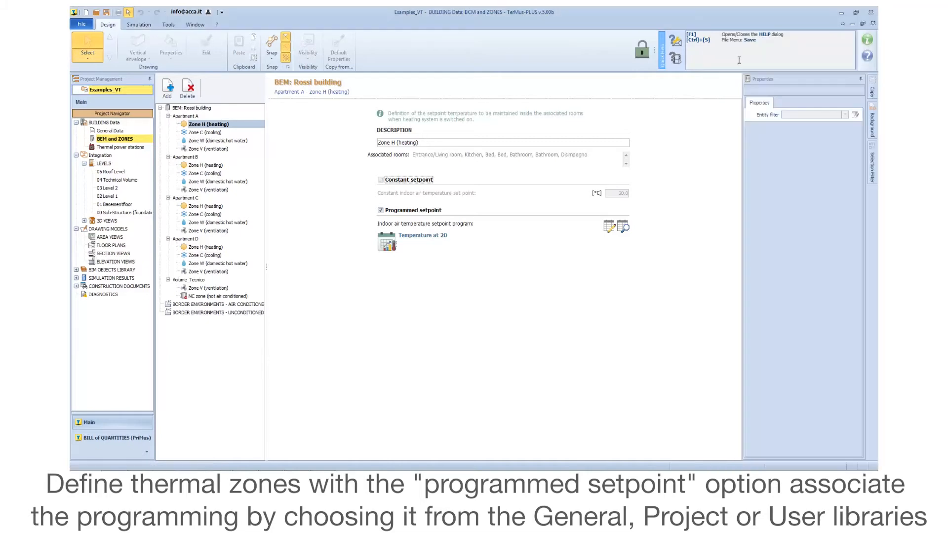
Open the DEFAULT WEEK of Zone H's Temperature at 20 program for editing in the element editor.
click(611, 227)
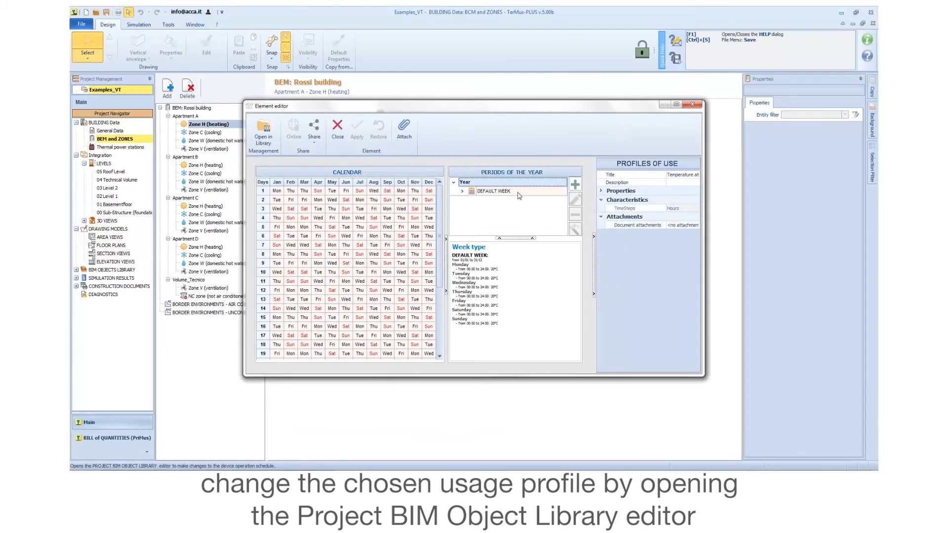
click(464, 192)
click(510, 200)
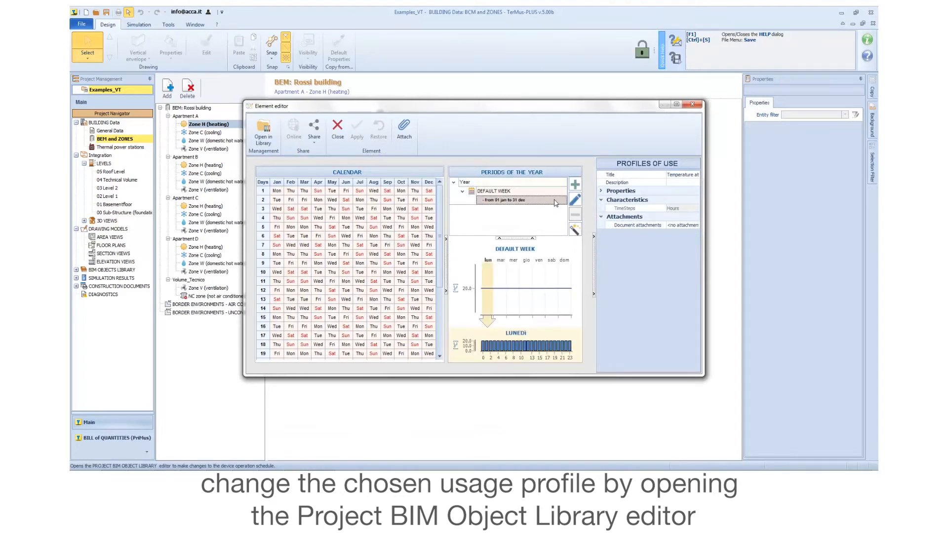
click(576, 199)
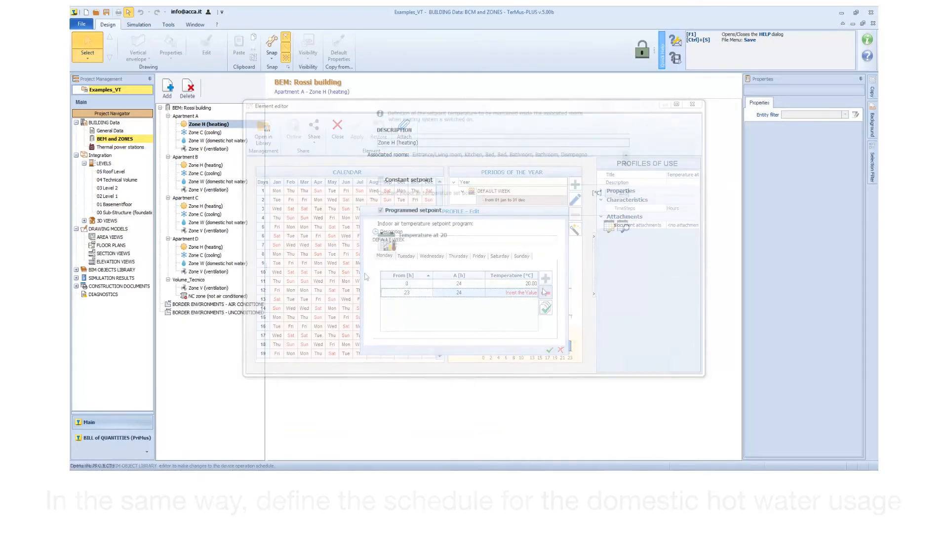
Apply the General library's Residential DHW requirement profile to Apartment A's Zone W (domestic hot water).
click(238, 141)
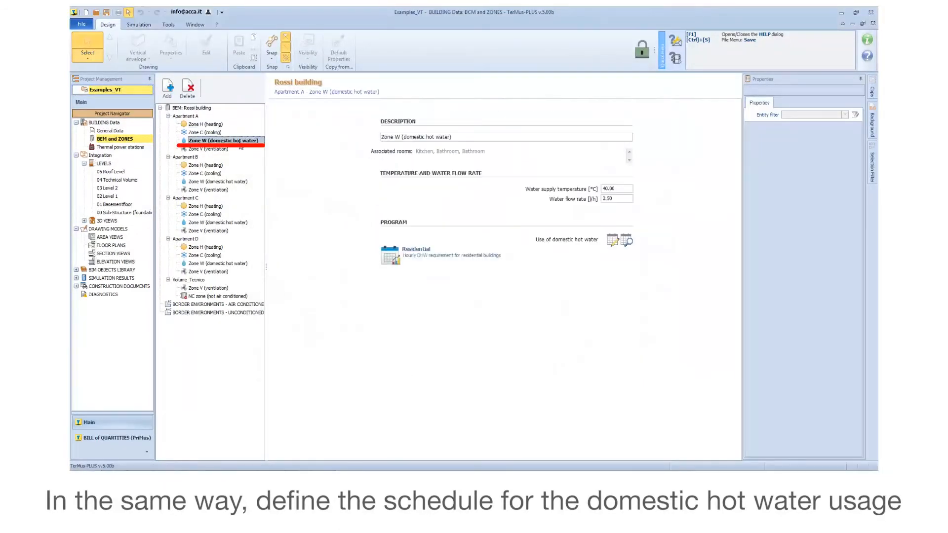
click(628, 241)
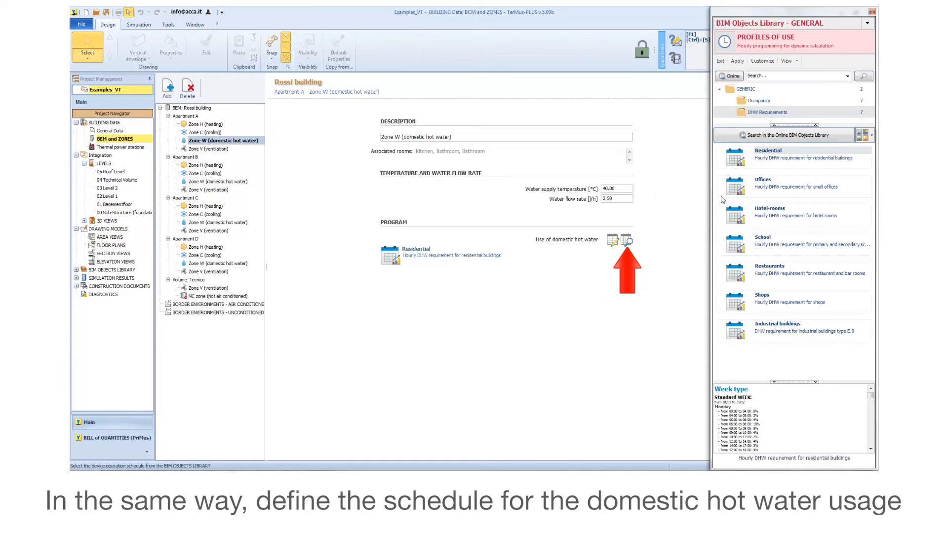
click(774, 161)
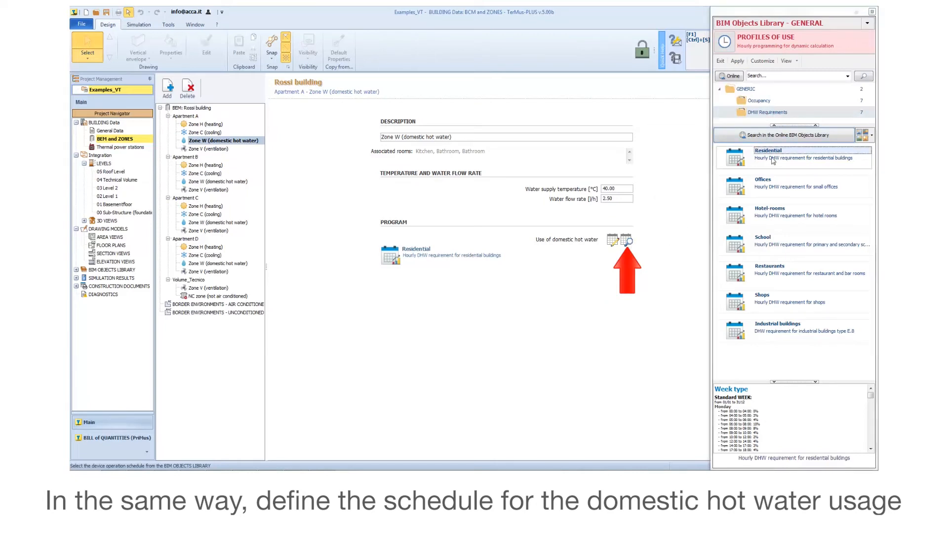
click(738, 61)
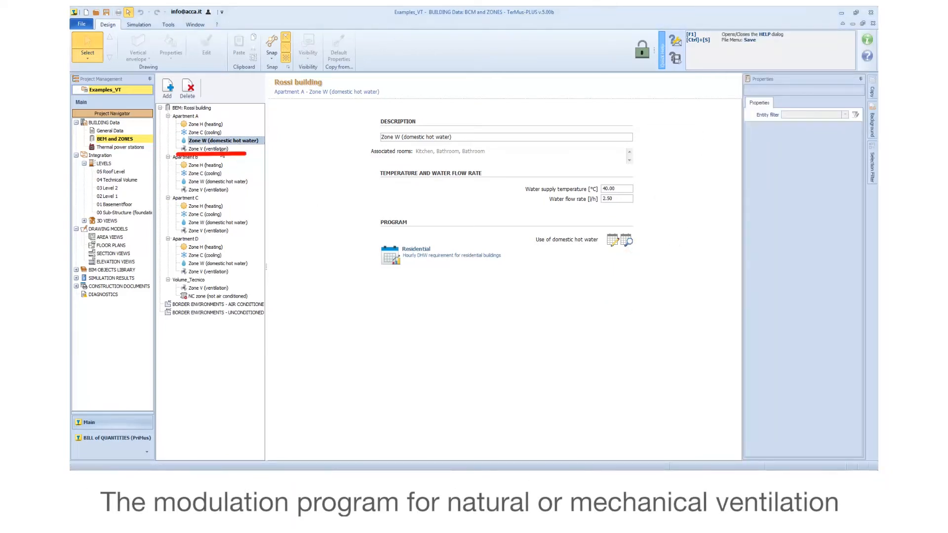
Check the mechanical ventilation option of Apartment A's Zone V (ventilation) and open the library selection for its natural ventilation program.
click(228, 150)
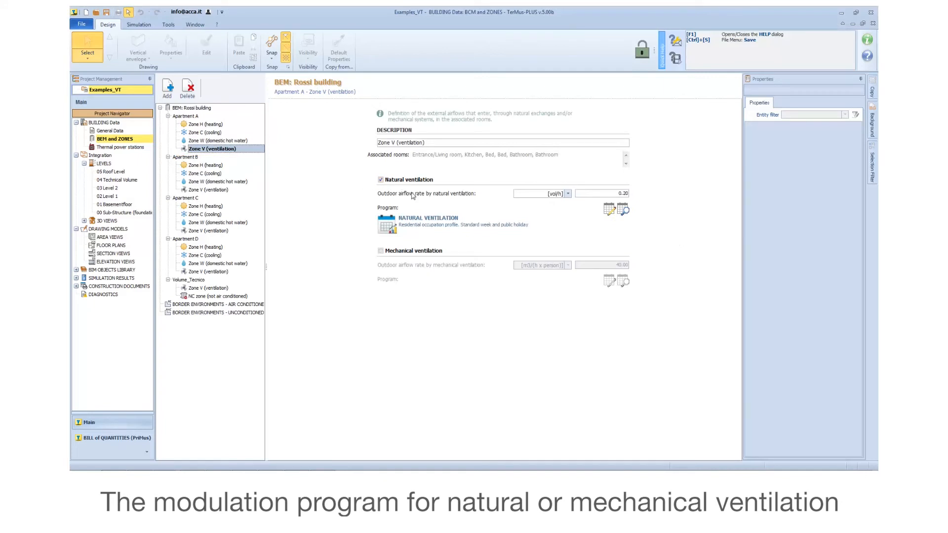
click(380, 251)
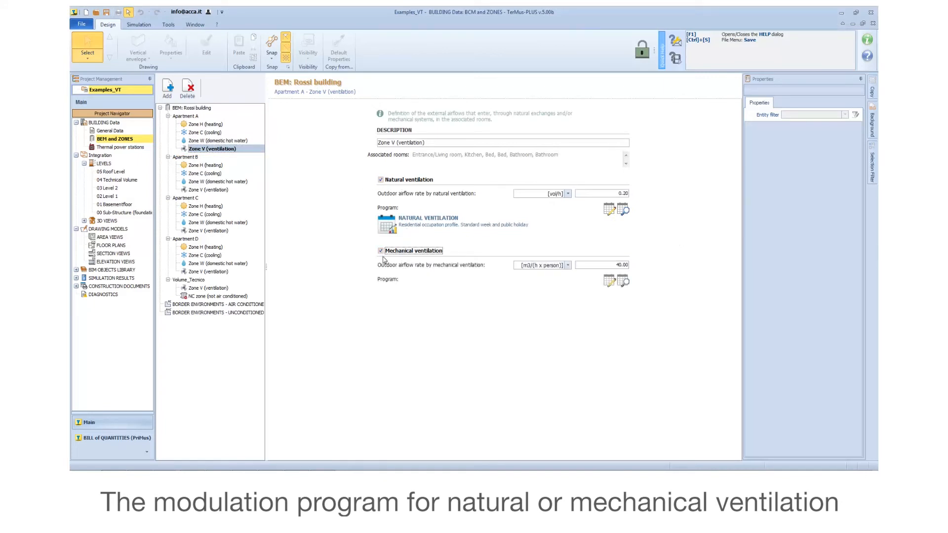
click(381, 252)
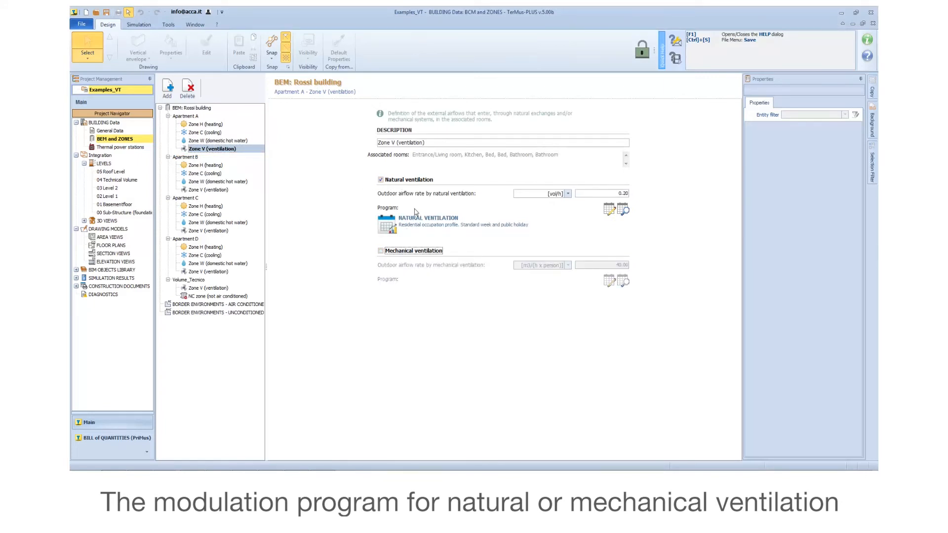
click(624, 211)
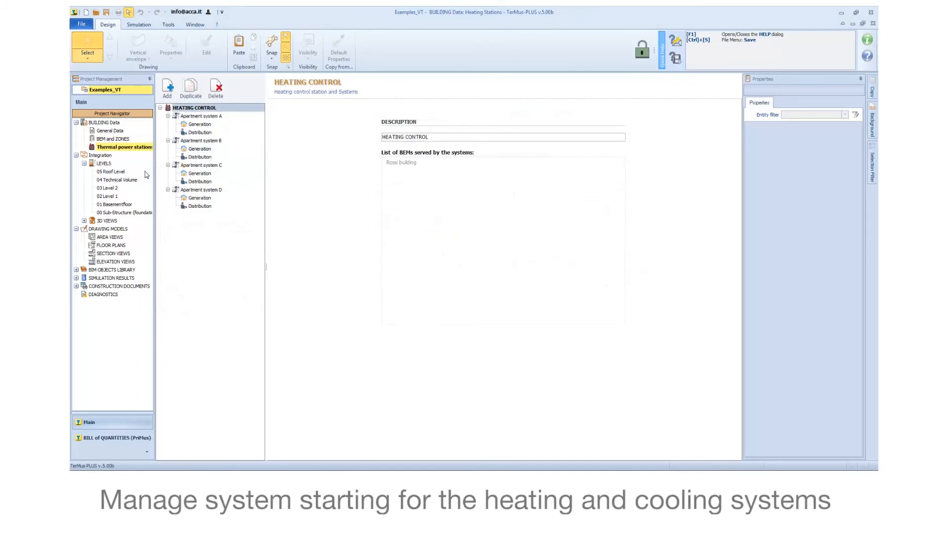
Choose the Project library's Always on profile as the generator availability for heating in Apartment system A.
click(197, 110)
click(218, 117)
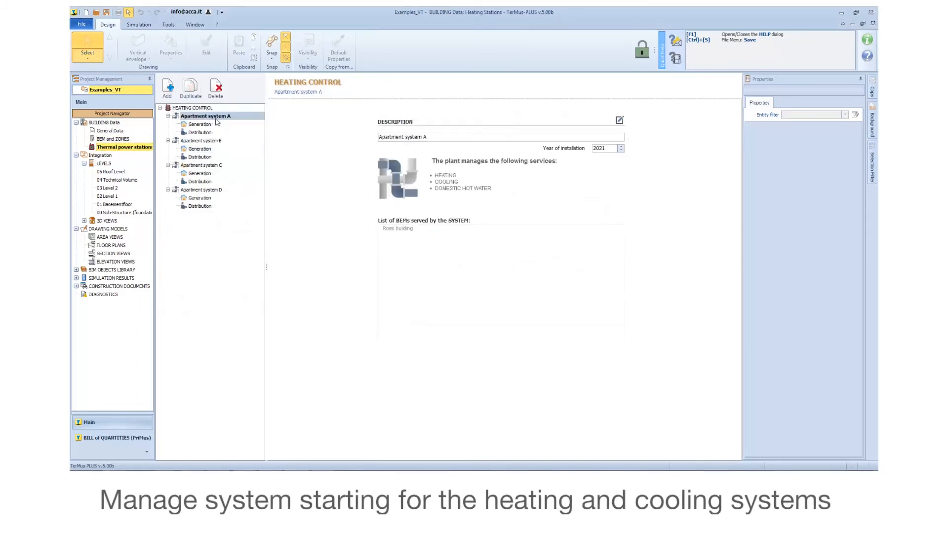
click(209, 127)
click(285, 108)
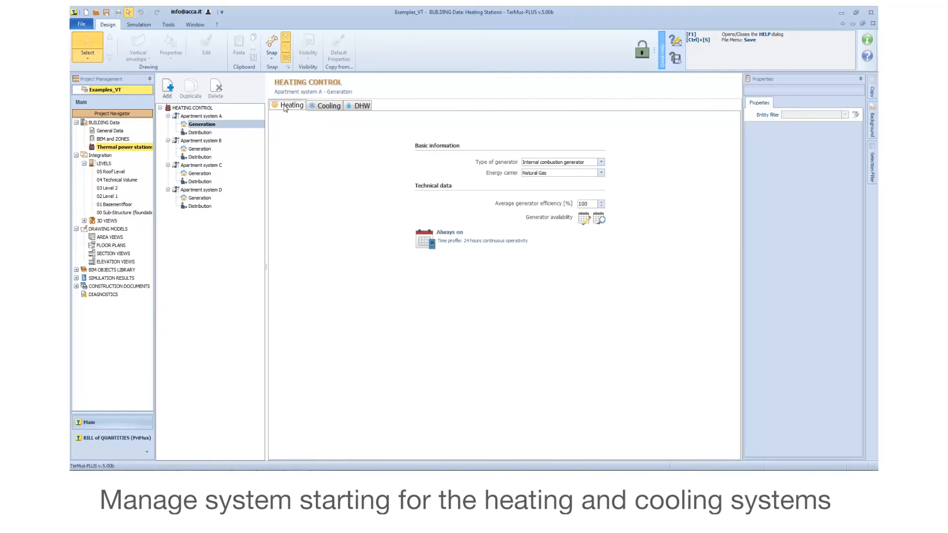
click(326, 107)
click(291, 107)
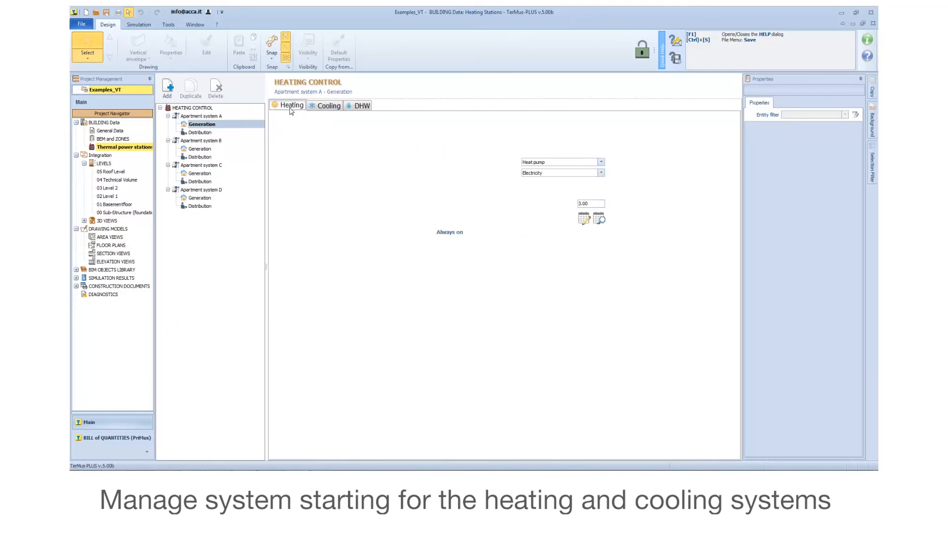
click(601, 221)
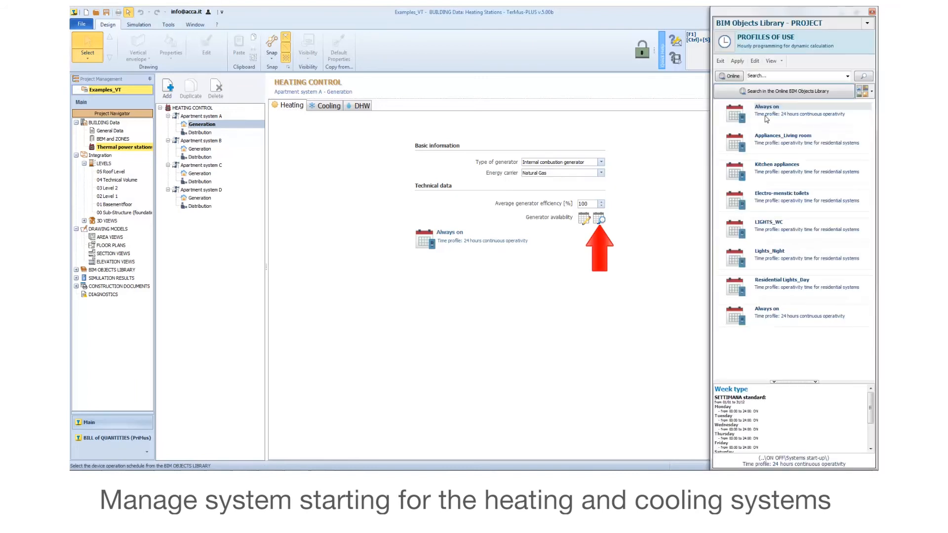
click(776, 114)
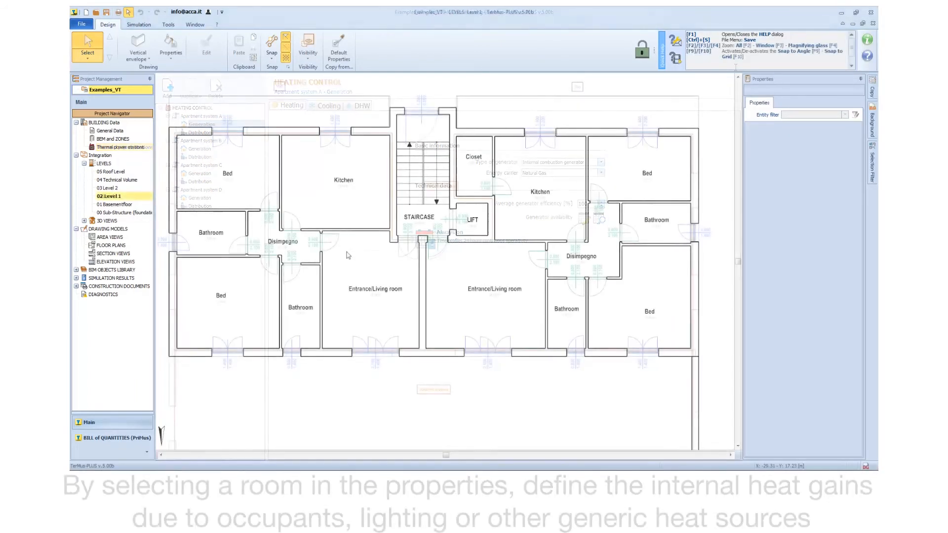
Select Apartment B's Entrance/Living room on Level 1 and open its People internal heat gains for editing.
click(484, 284)
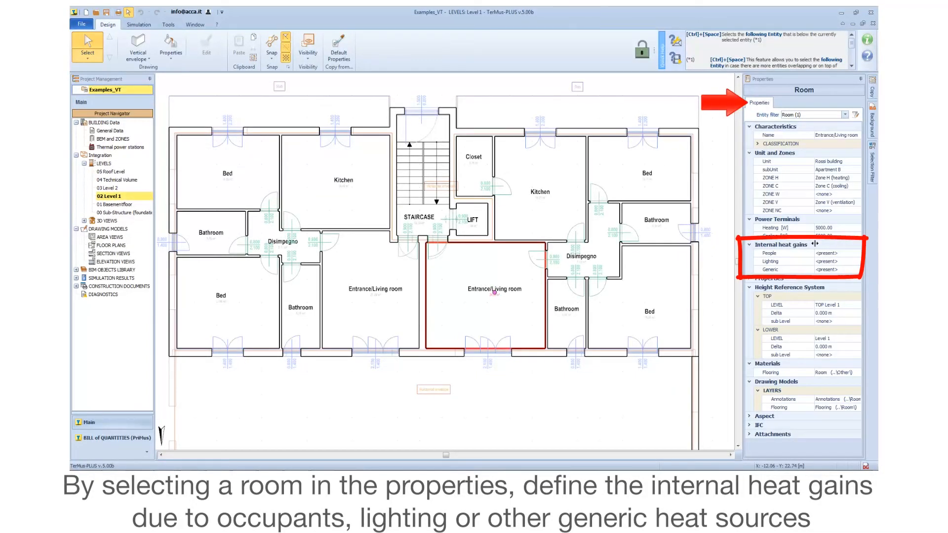
click(853, 254)
click(856, 262)
click(857, 269)
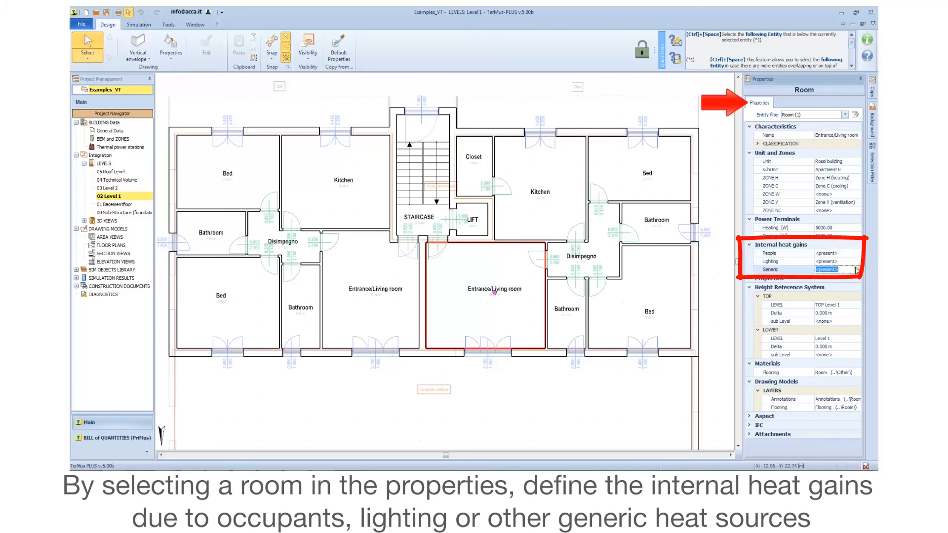
click(858, 253)
click(858, 255)
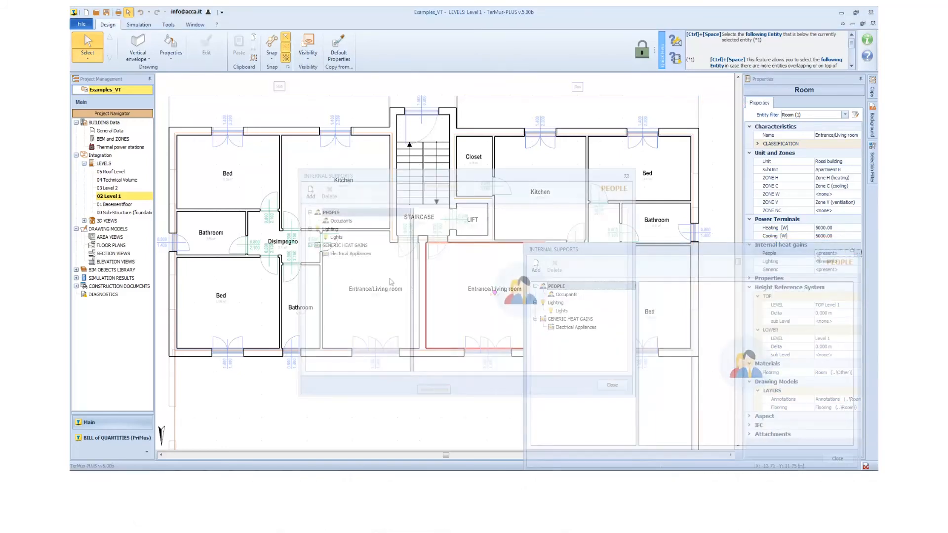
Set the Occupants' activity to Sitting at rest and apply the Project library's Residential Day profile as their hourly program.
click(343, 221)
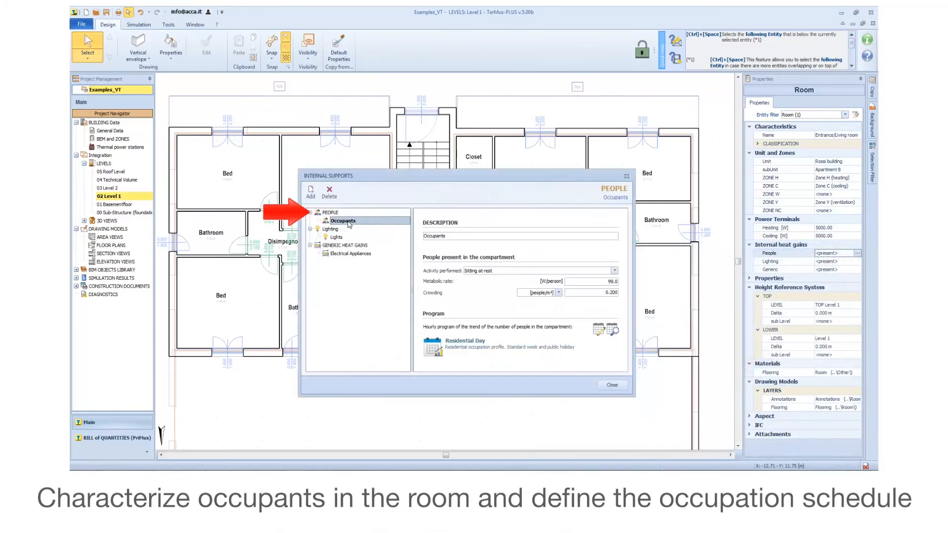
click(615, 271)
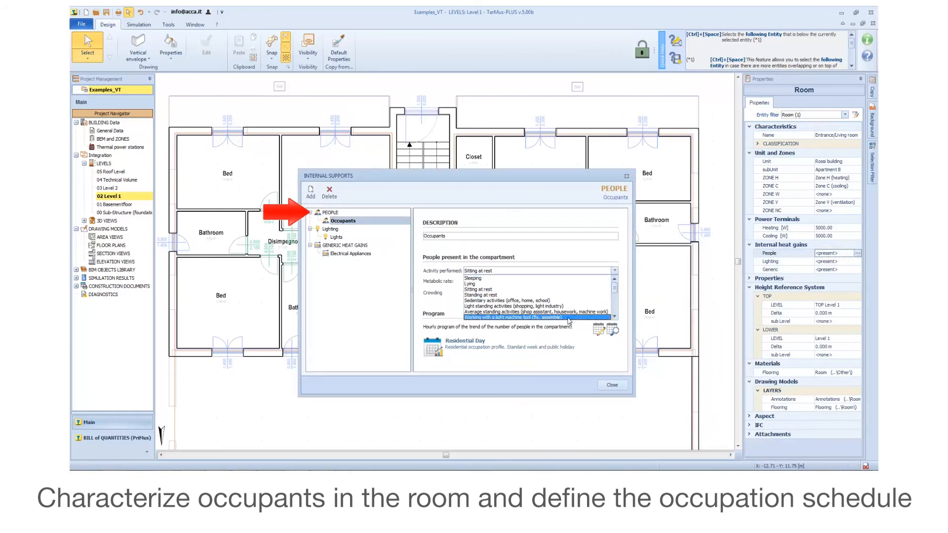
click(539, 289)
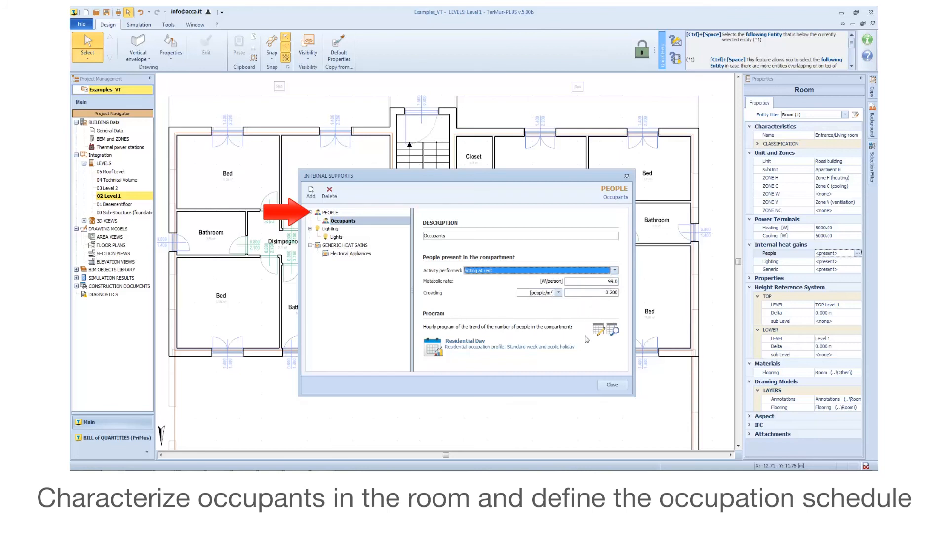
click(614, 334)
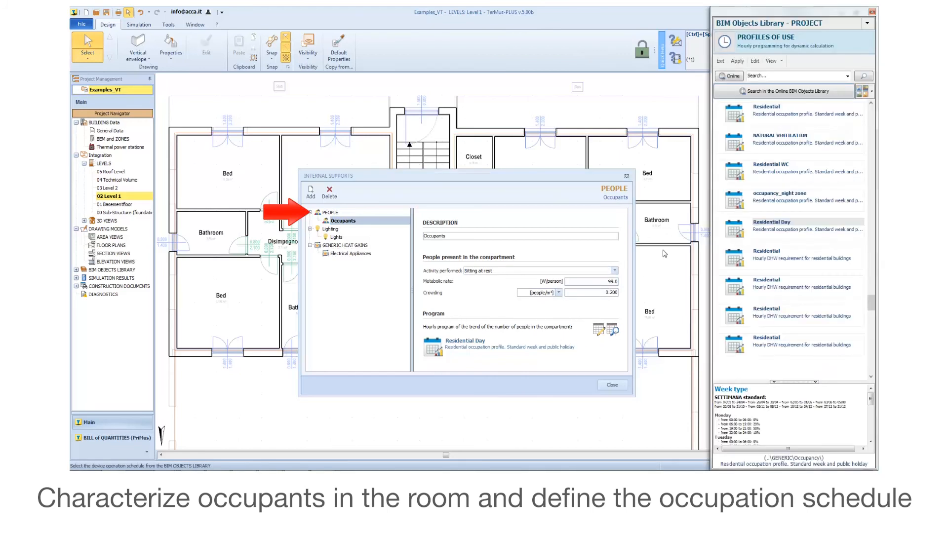
click(773, 222)
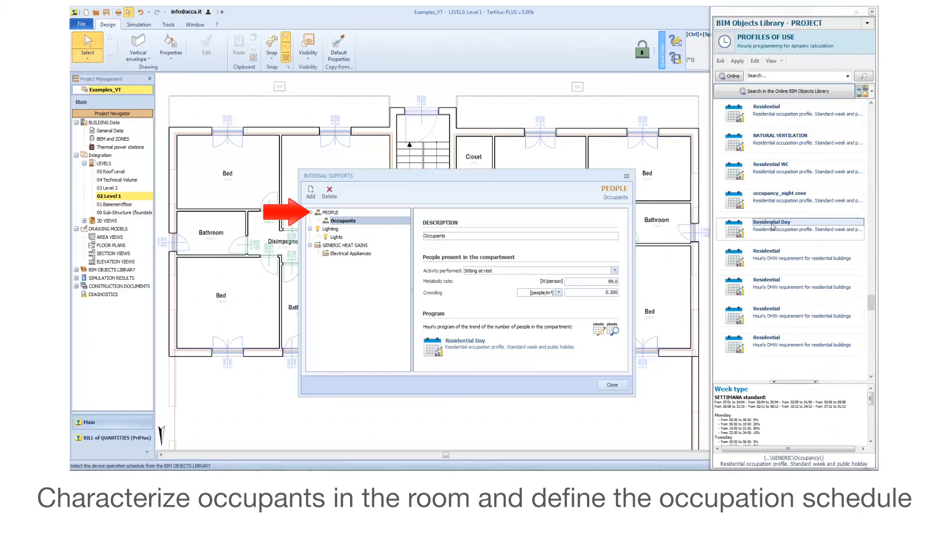
click(738, 62)
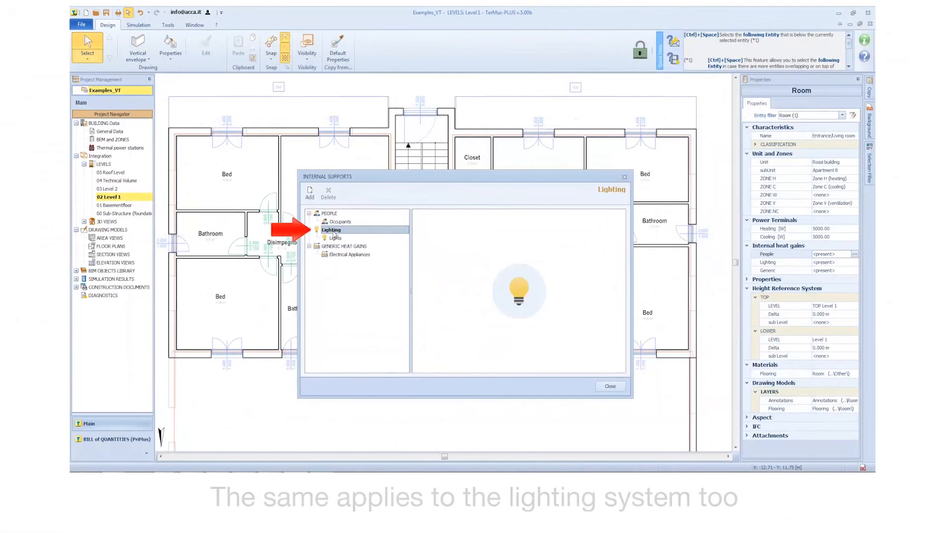
Set the Lights' installed lamp type to LED and choose the Project library's Residential Lights_Day profile as their operation schedule.
click(337, 239)
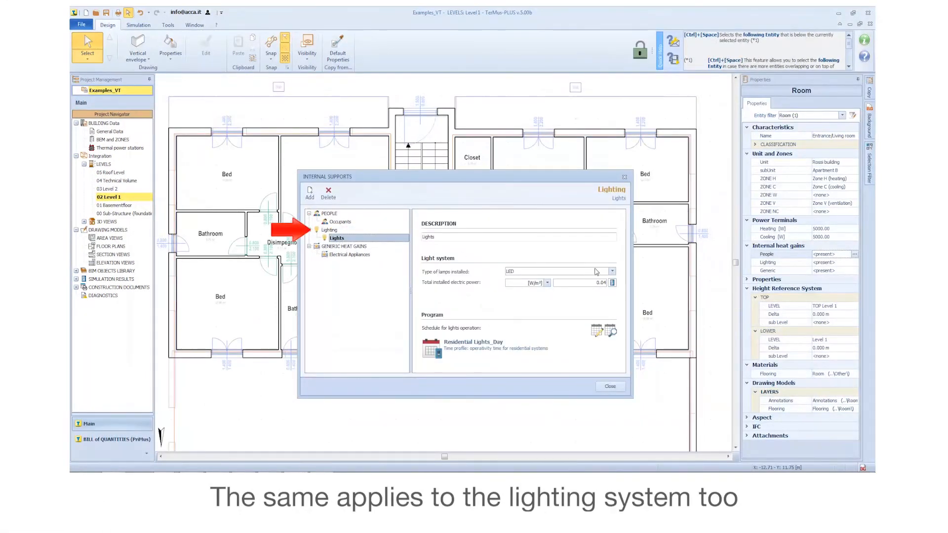
click(612, 272)
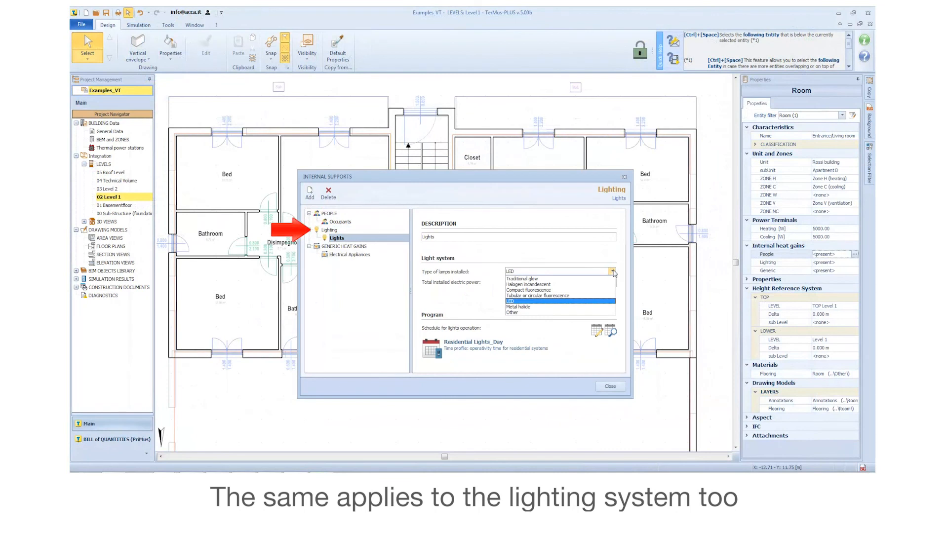
click(533, 302)
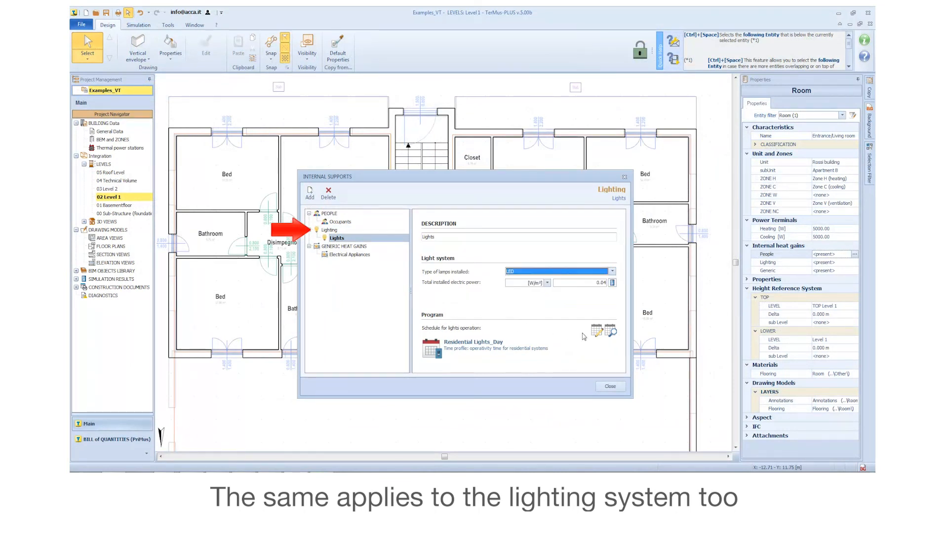
click(611, 330)
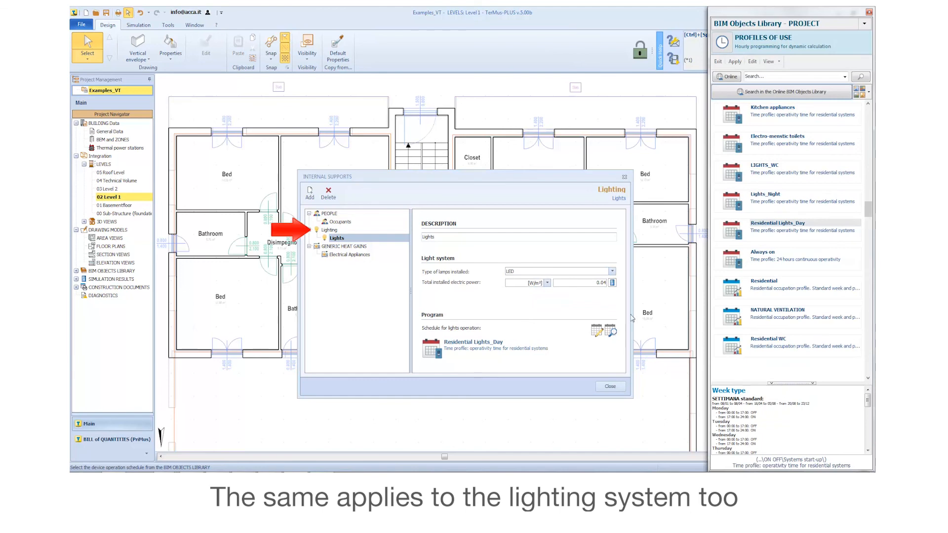
click(774, 231)
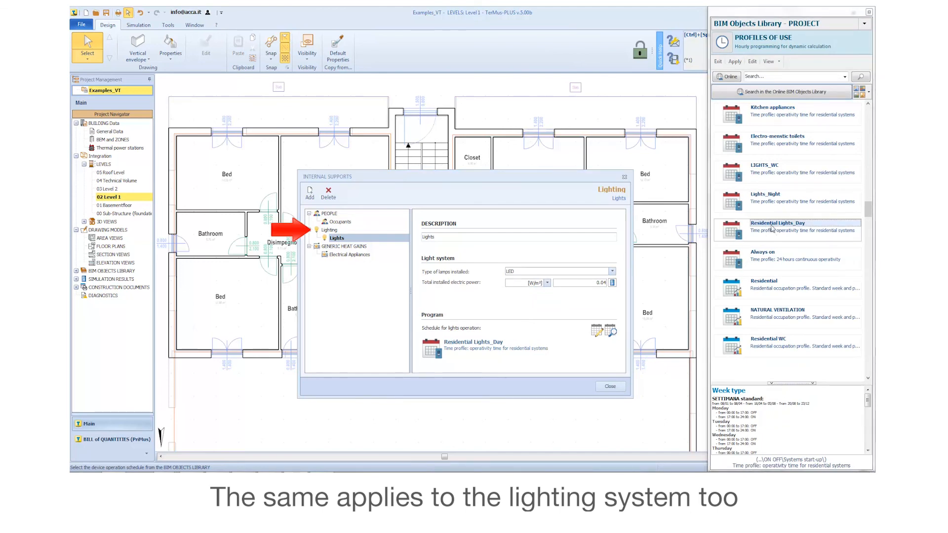